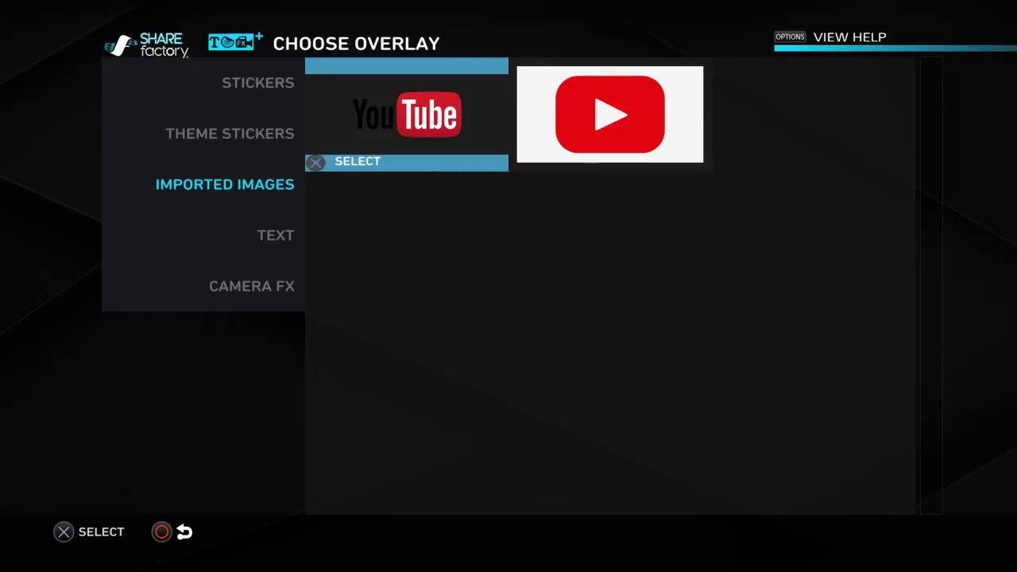
# Step: Place the YouTube logo as a 4.0s sticker and nudge it toward the lower left
pyautogui.press('Return')
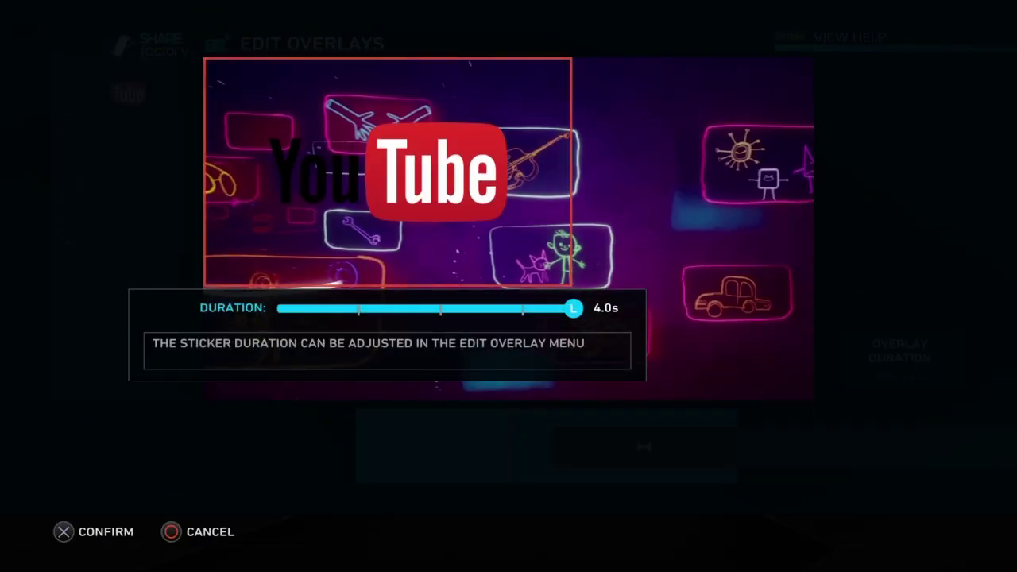
pyautogui.press('Return')
pyautogui.press('Up')
pyautogui.press('Return')
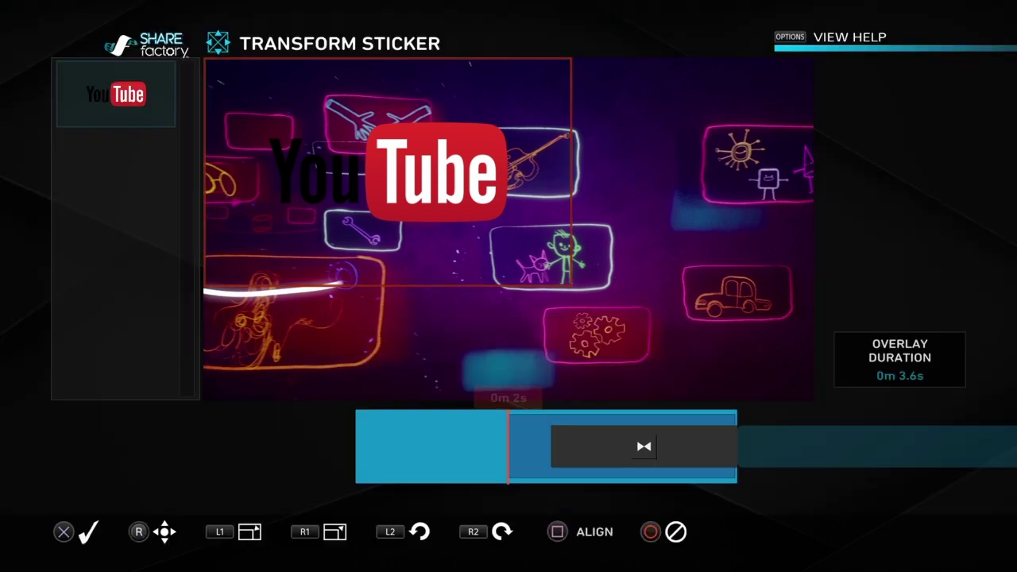
pyautogui.press('Down')
pyautogui.press('Down')
pyautogui.press('Down')
pyautogui.press('Down')
pyautogui.press('Left')
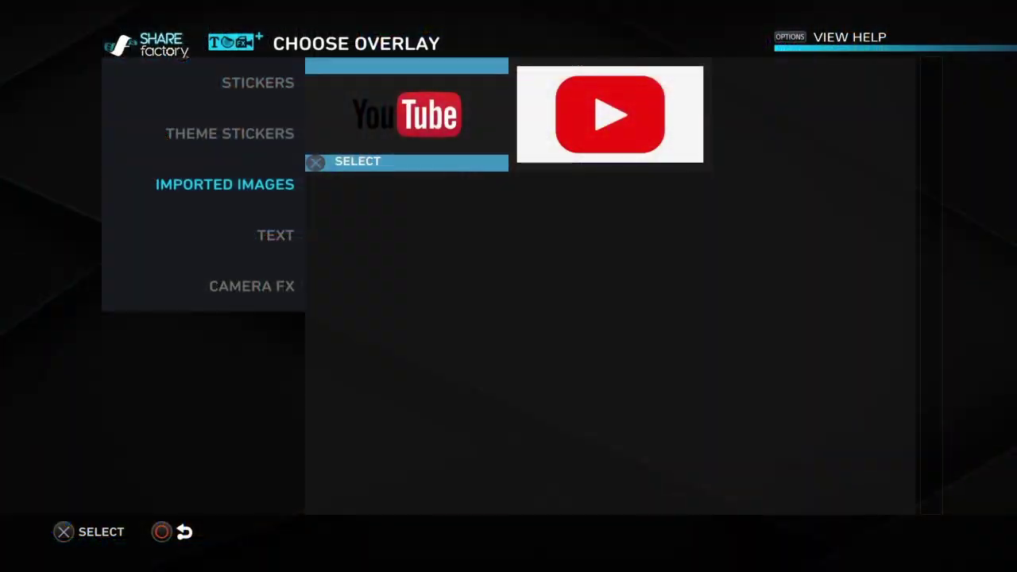
# Step: Re-place the YouTube logo as a 4.0s sticker, then shrink it and move it further down-left
pyautogui.press('Right')
pyautogui.press('Left')
pyautogui.press('Return')
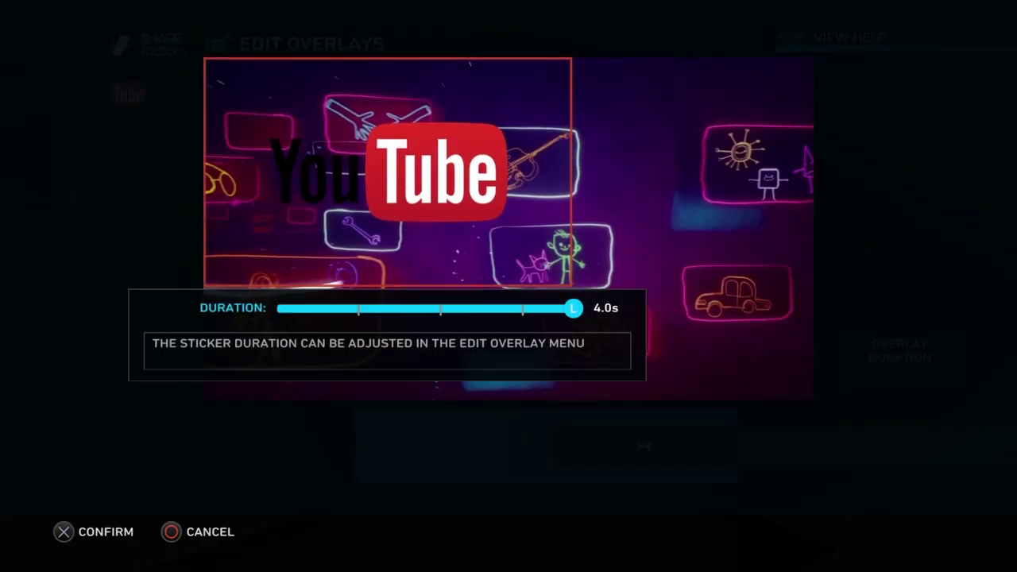
pyautogui.press('Return')
pyautogui.press('Up')
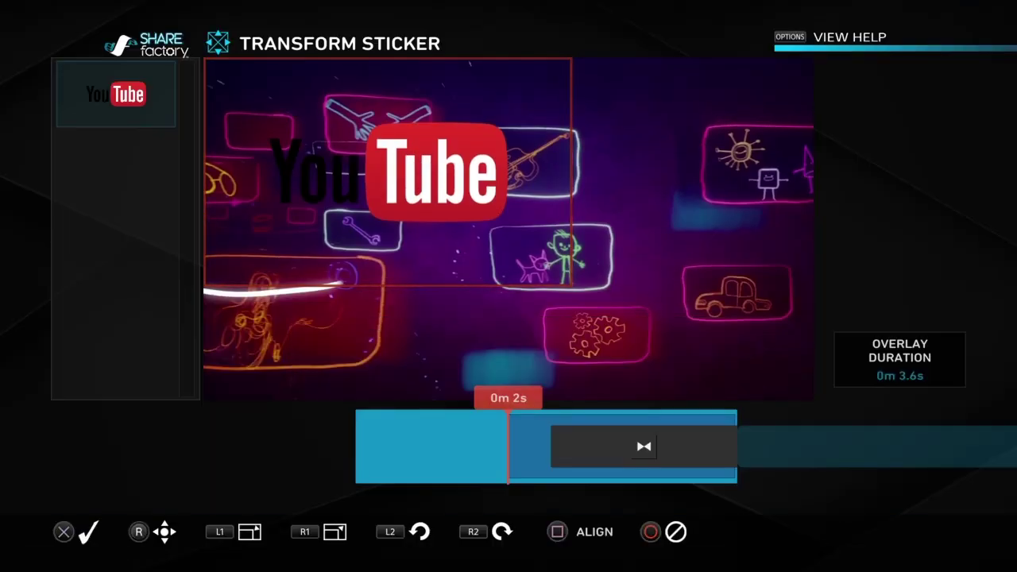
pyautogui.press('Return')
pyautogui.press('Down')
pyautogui.press('Left')
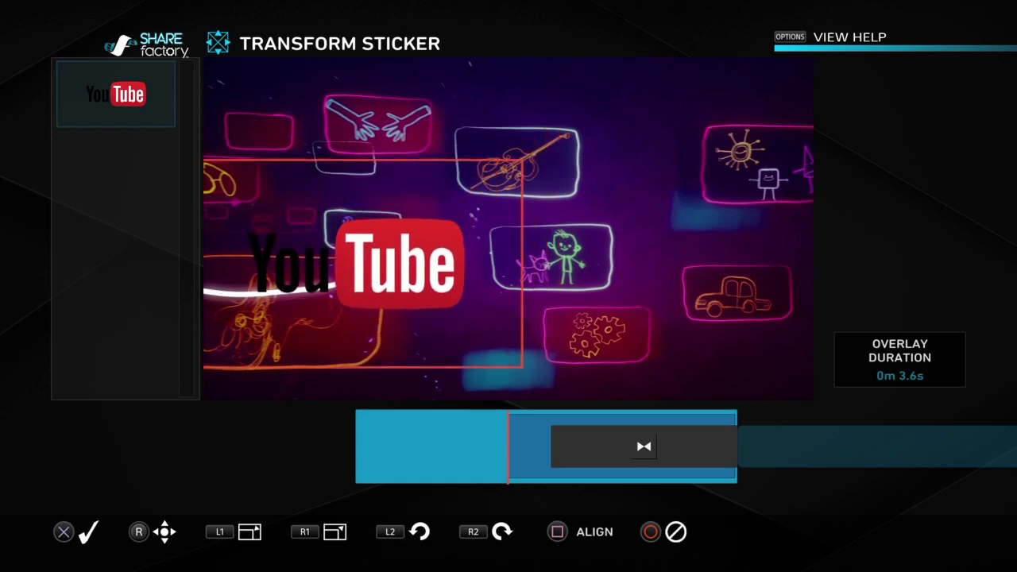
pyautogui.press('Down')
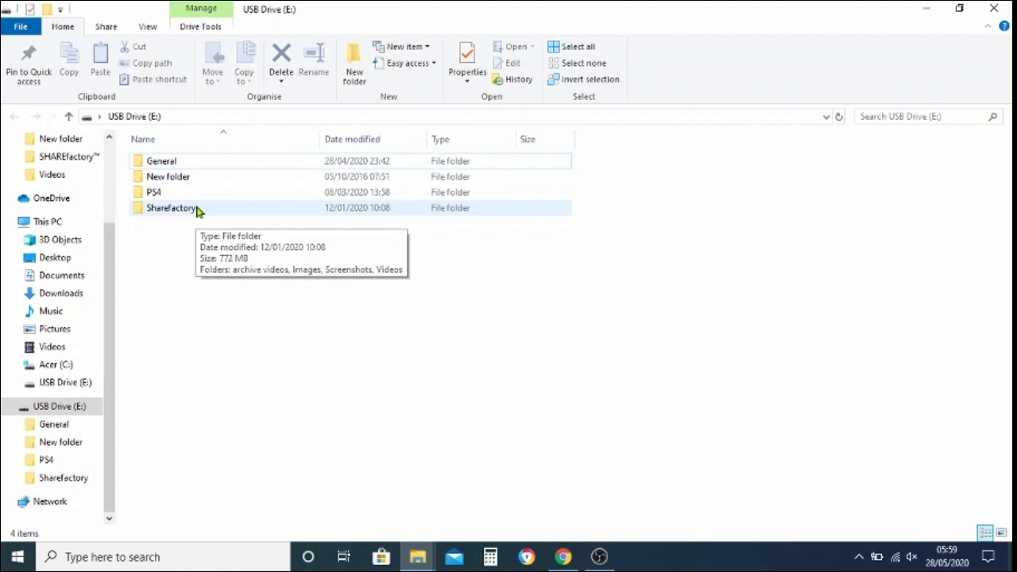
# Step: Open the Sharefactory folder on USB Drive (E:), then its Images folder containing YT Image
pyautogui.click(197, 211)
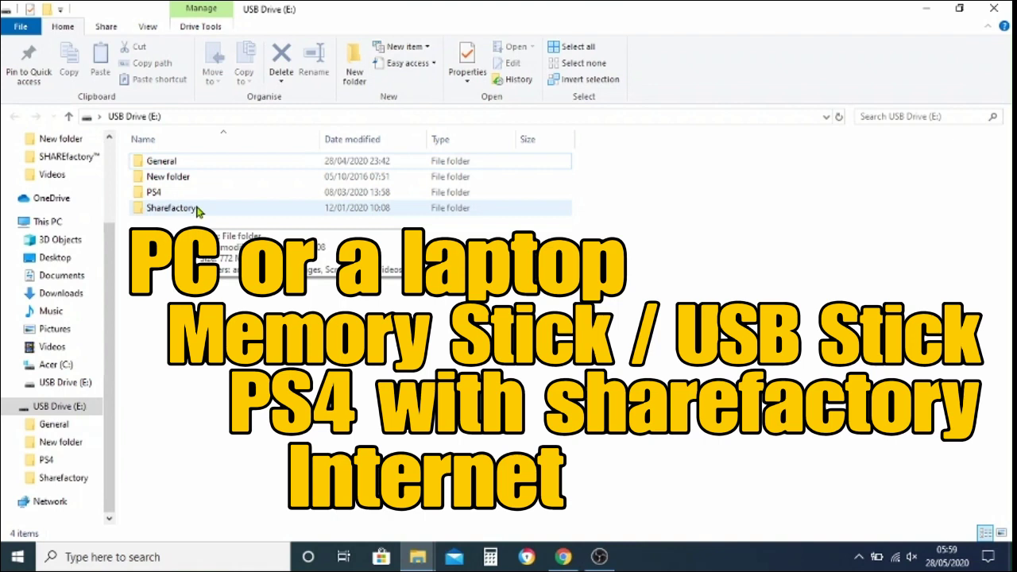
pyautogui.click(198, 211)
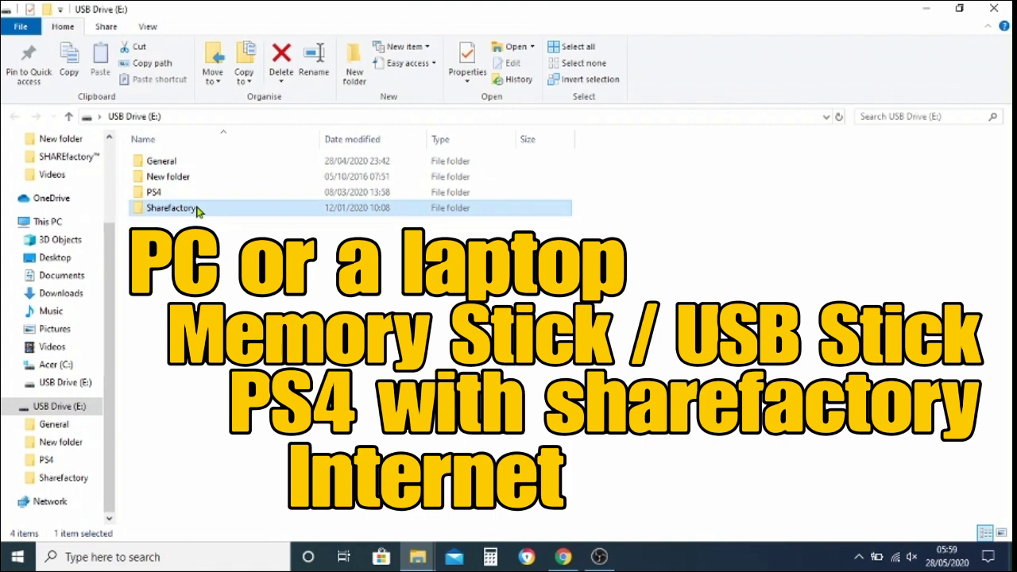
pyautogui.doubleClick(198, 210)
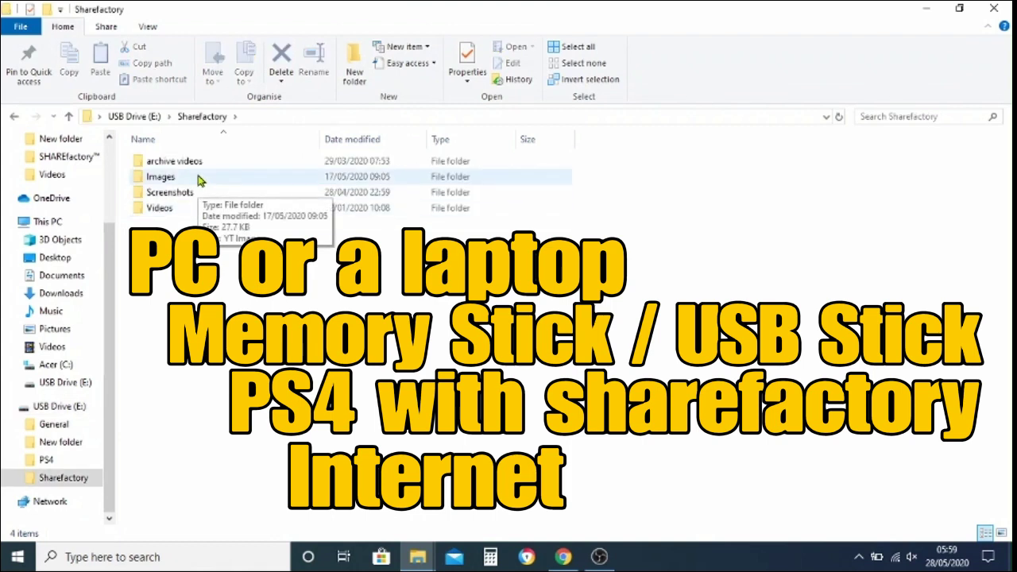
pyautogui.doubleClick(200, 181)
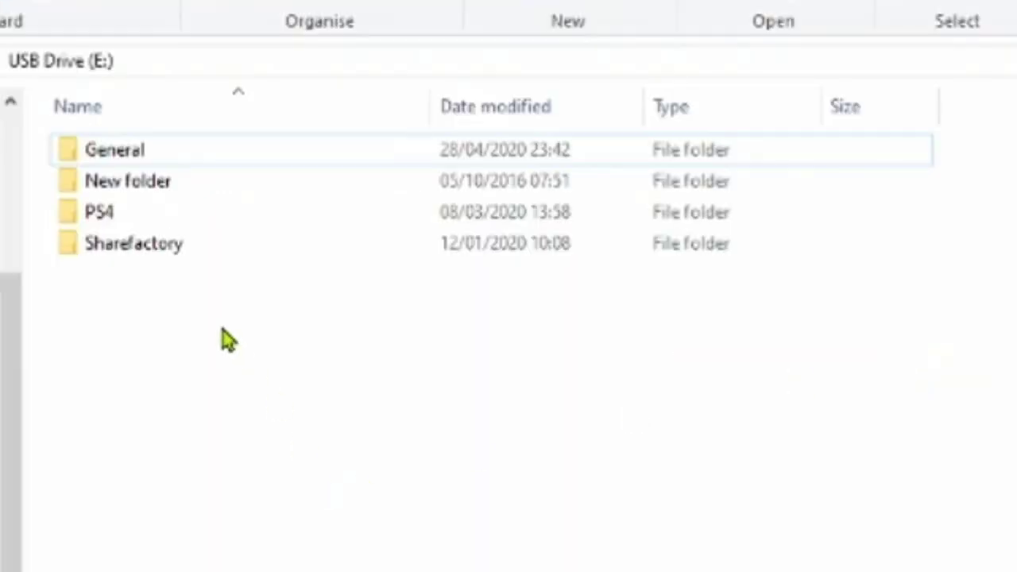
# Step: Browse USB Drive (E:) > Sharefactory > Images to locate YT Image, then reselect Sharefactory
pyautogui.click(190, 249)
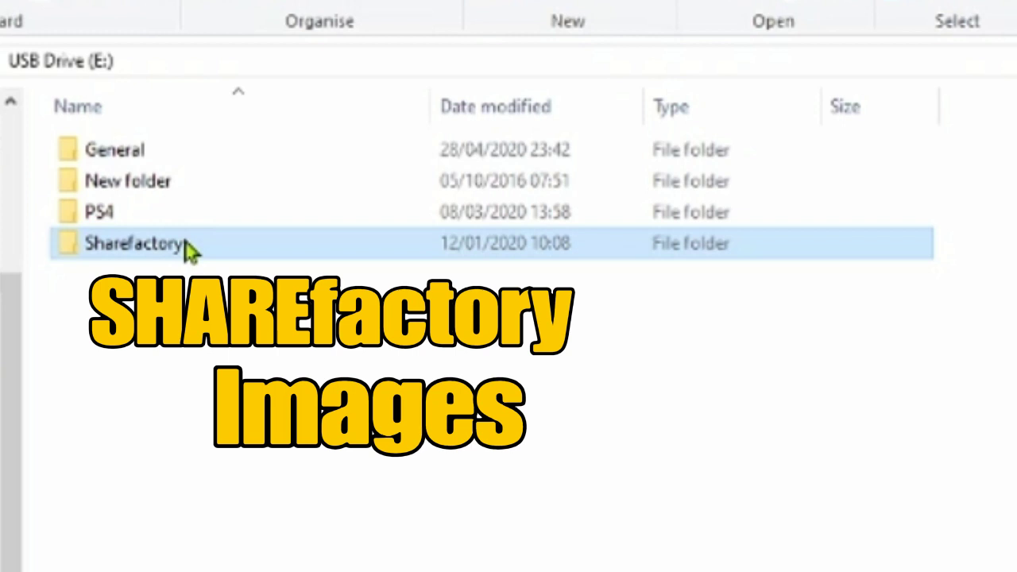
pyautogui.doubleClick(191, 249)
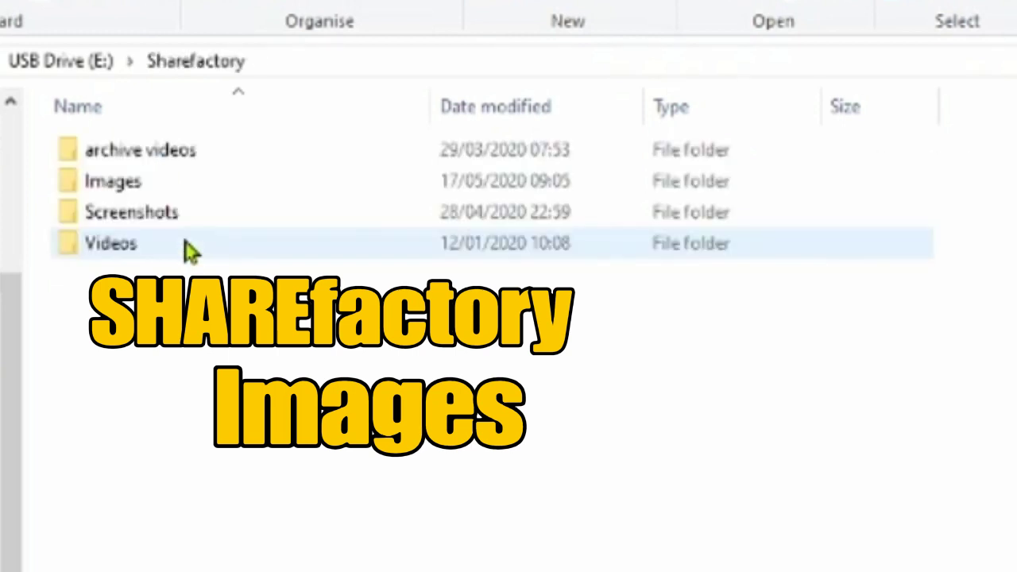
pyautogui.doubleClick(193, 189)
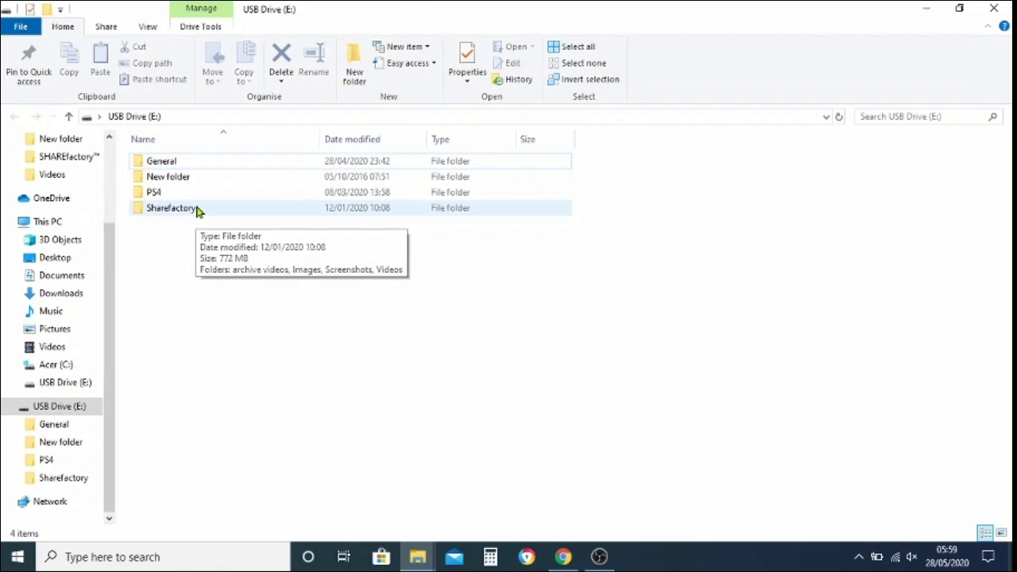
pyautogui.click(198, 210)
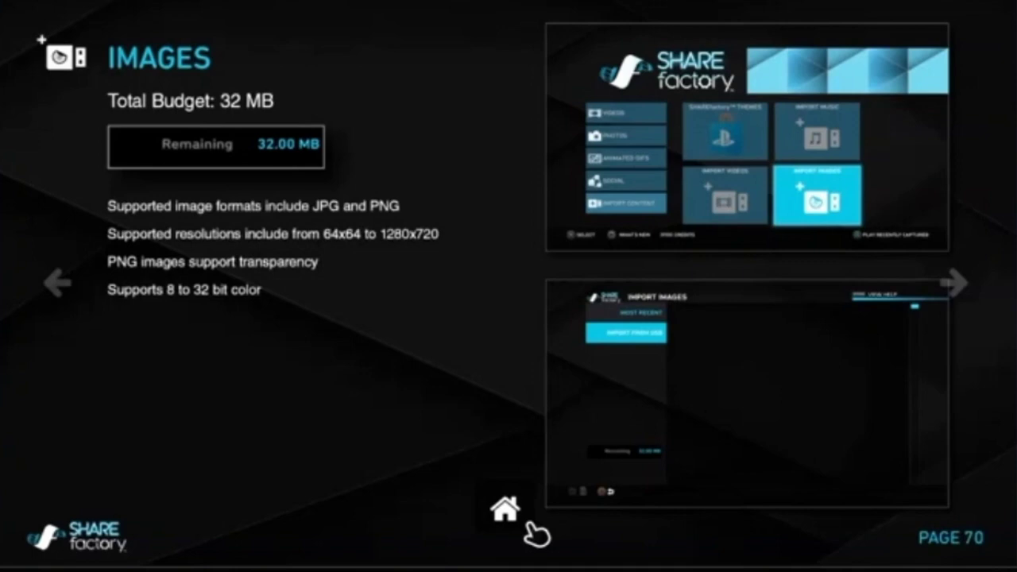
# Step: Zoom in on the Images guide and scroll to read the JPG/PNG, 64x64–1280x720 and 32 MB limits
pyautogui.hotkey('ctrl', '+')
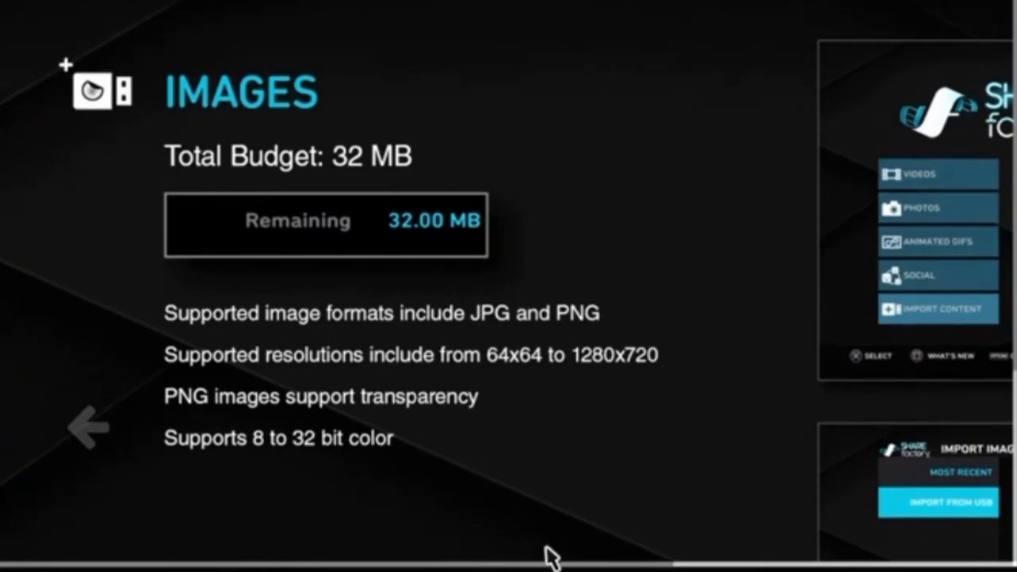
pyautogui.scroll(-4, 546, 557)
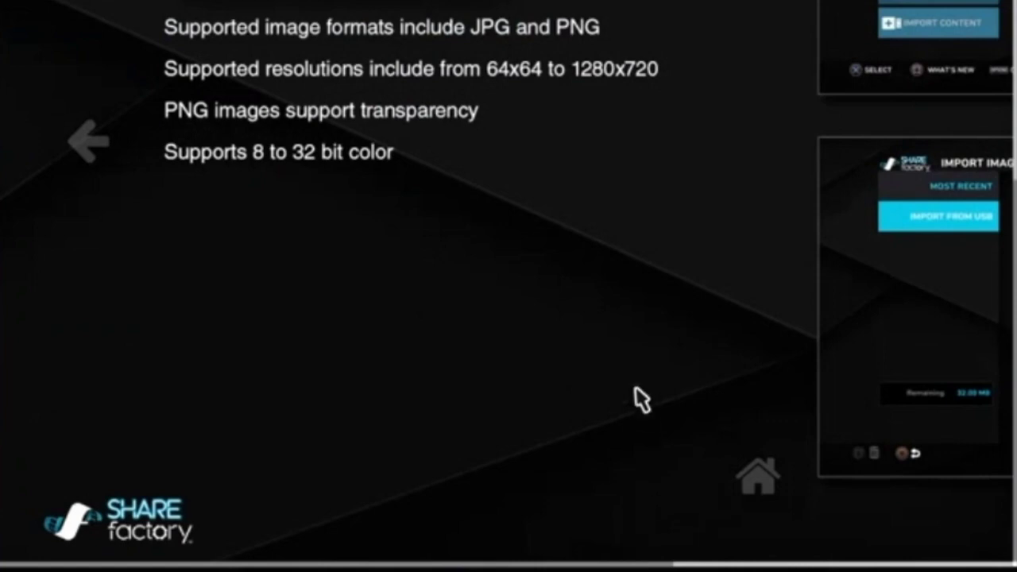
pyautogui.scroll(4, 640, 10)
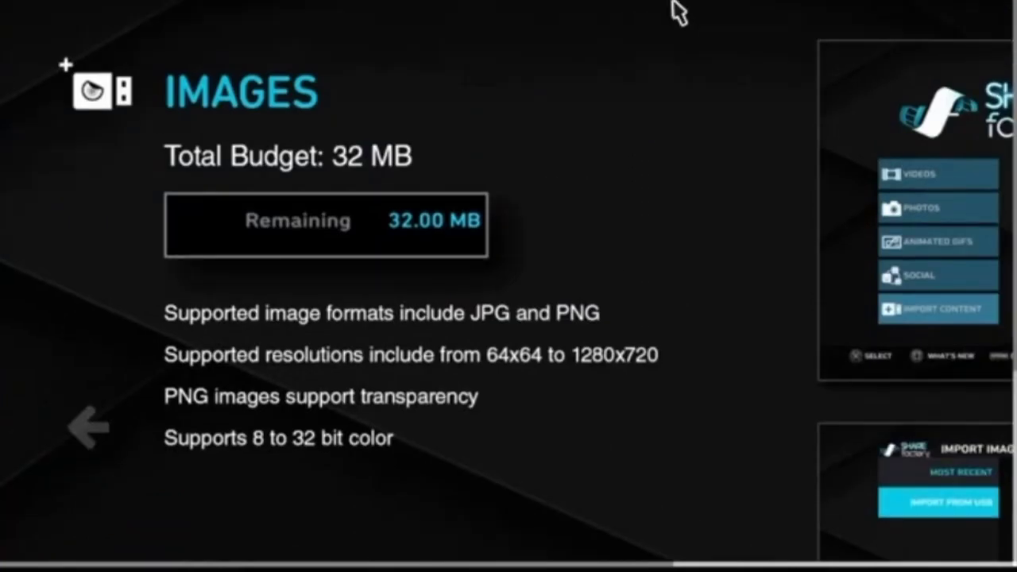
pyautogui.hscroll(2, 999, 58)
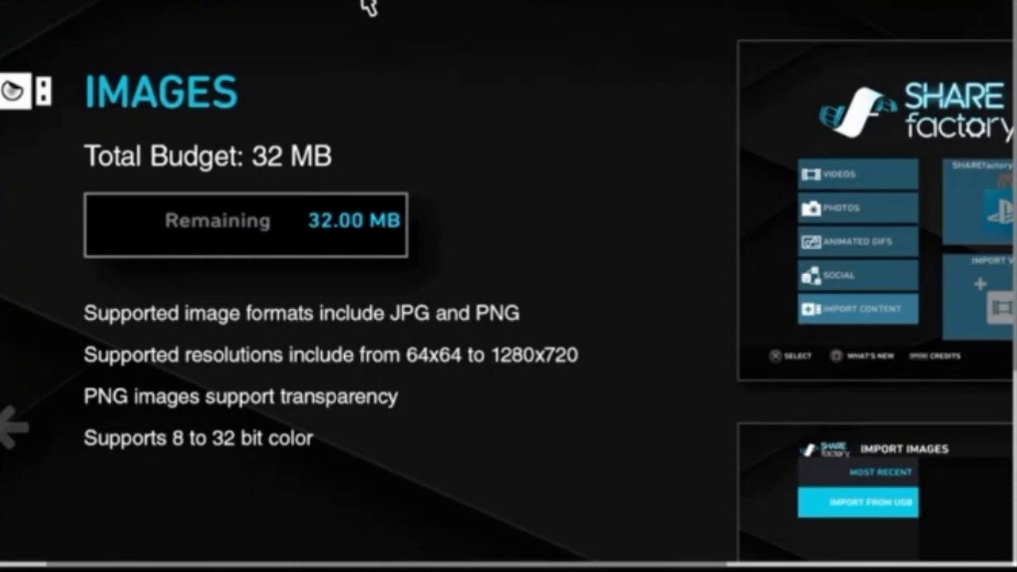
pyautogui.hscroll(-2, 75, 9)
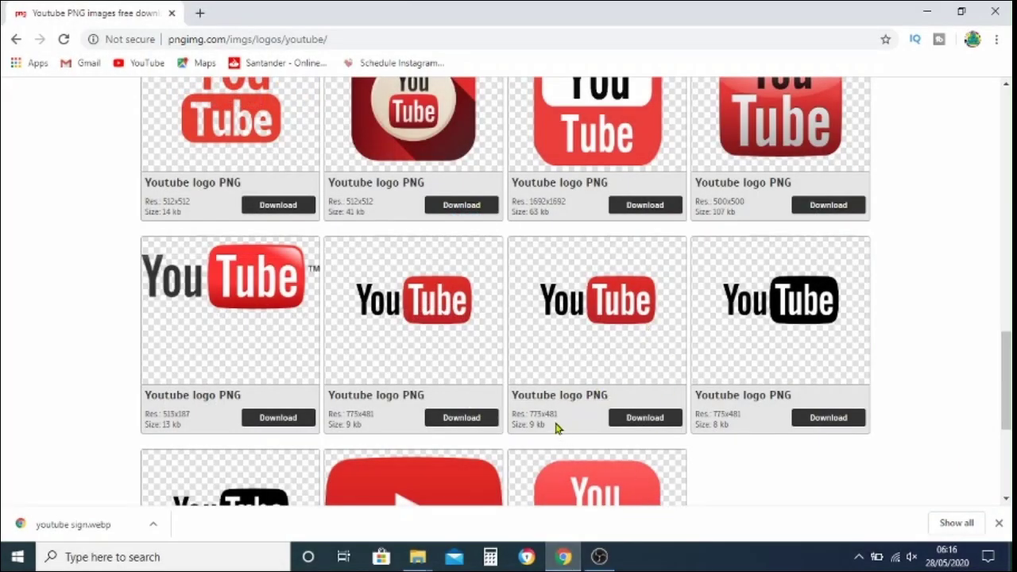
# Step: Open the YouTube logo's pngimg.com download page and scroll back to its preview image
pyautogui.click(673, 421)
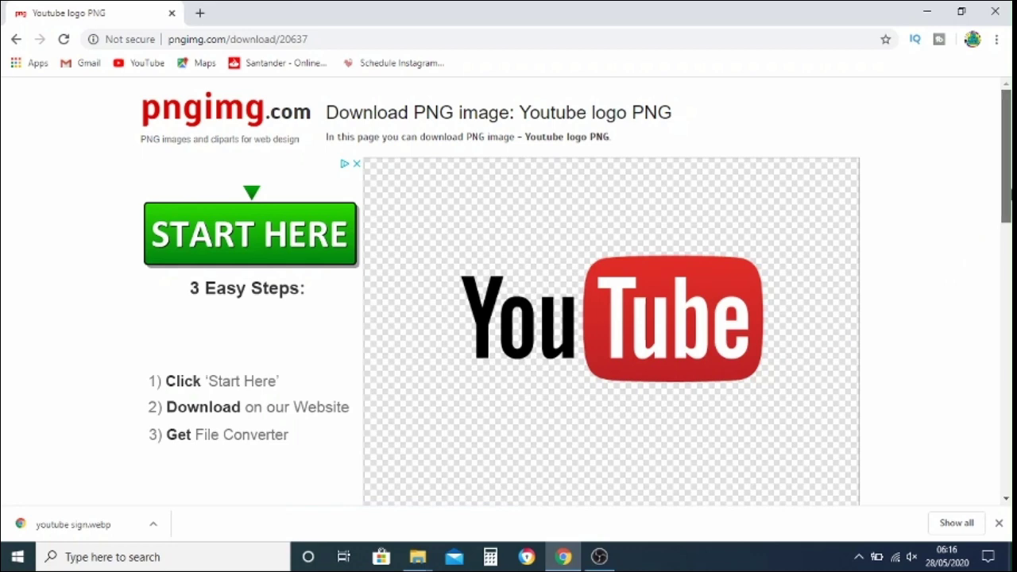
pyautogui.moveTo(1006, 191); pyautogui.dragTo(1007, 324)
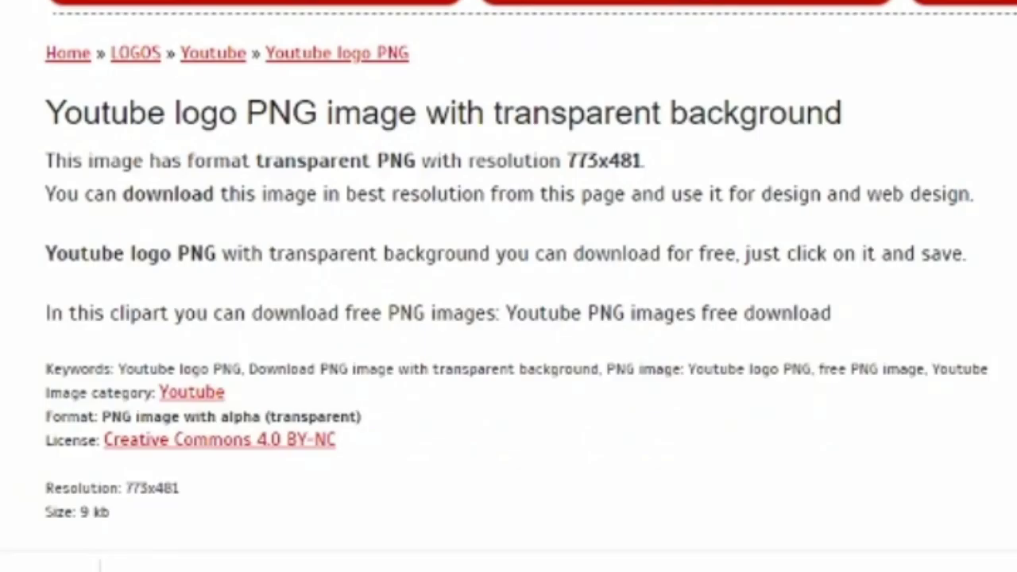
pyautogui.scroll(-1, 530, 259)
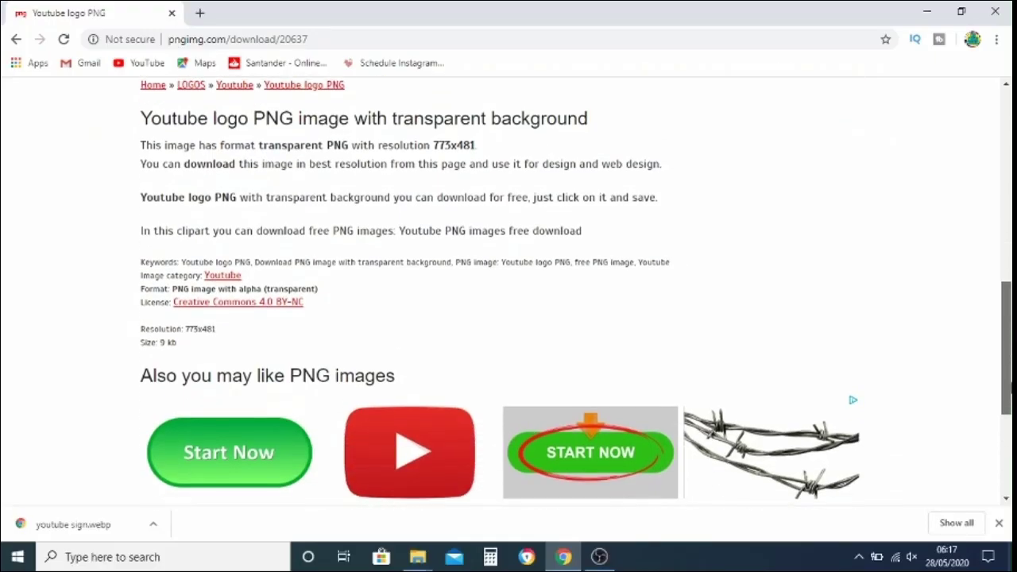
pyautogui.scroll(-2, 509, 294)
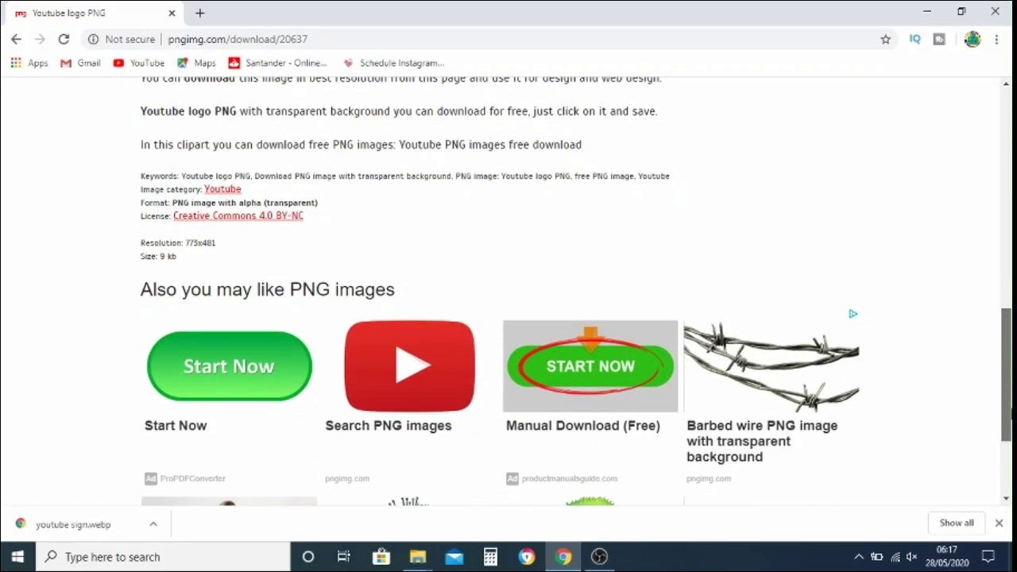
pyautogui.moveTo(1006, 397); pyautogui.dragTo(975, 186)
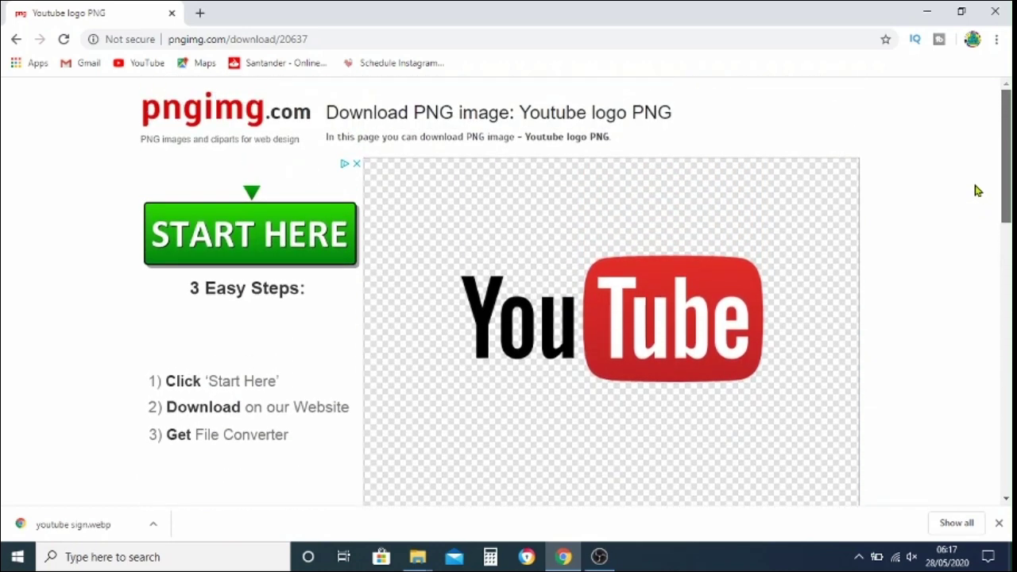
pyautogui.moveTo(975, 185); pyautogui.dragTo(982, 201)
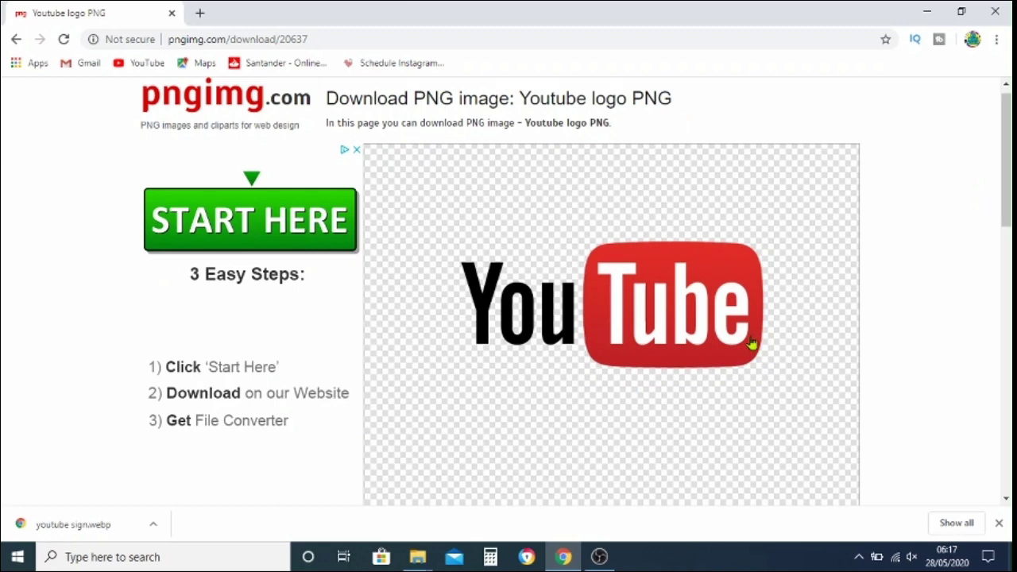
# Step: Save the logo image as youtube_PNG5 in USB Drive (E:) > Sharefactory > Images
pyautogui.rightClick(643, 328)
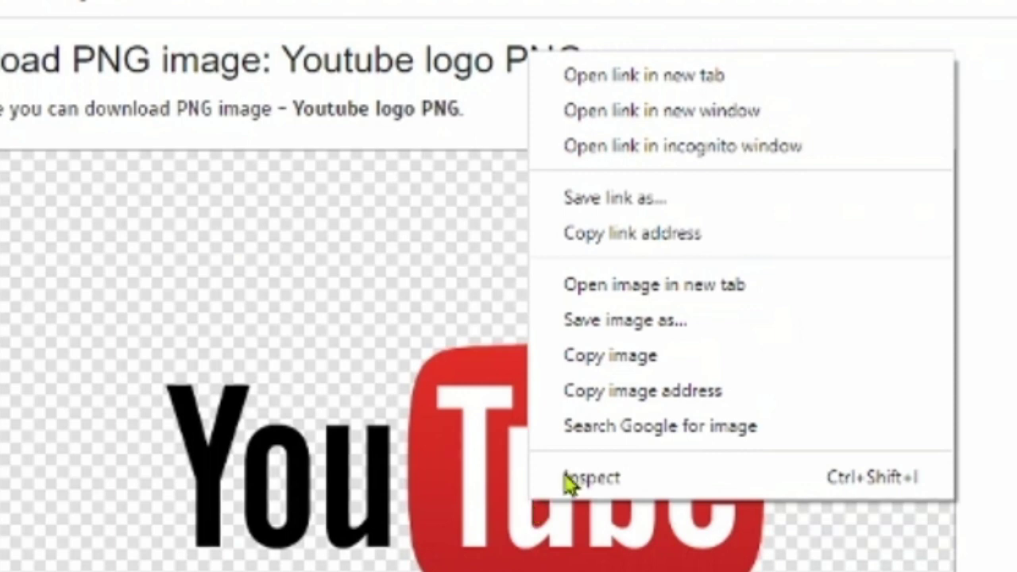
pyautogui.click(663, 326)
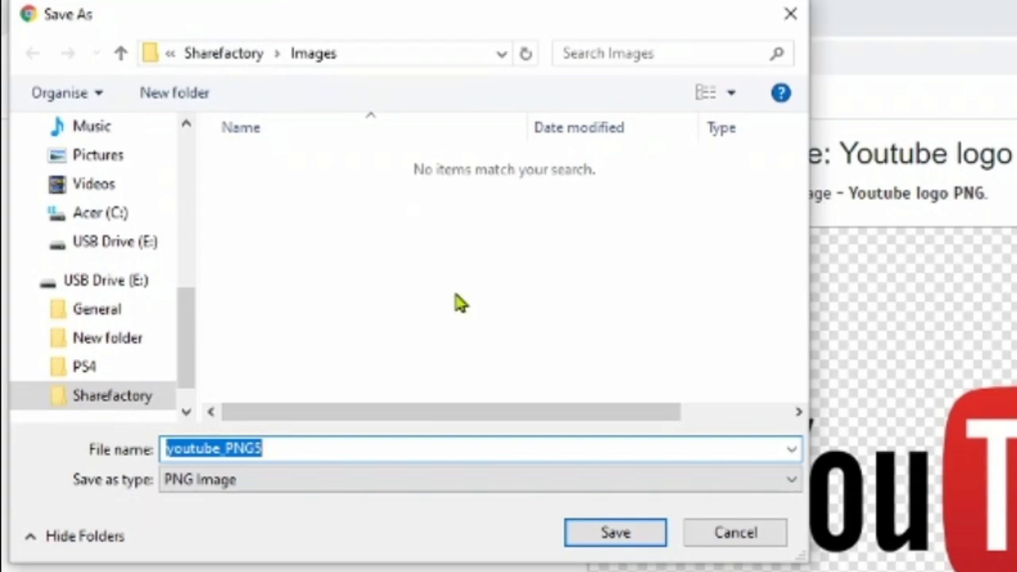
pyautogui.click(619, 538)
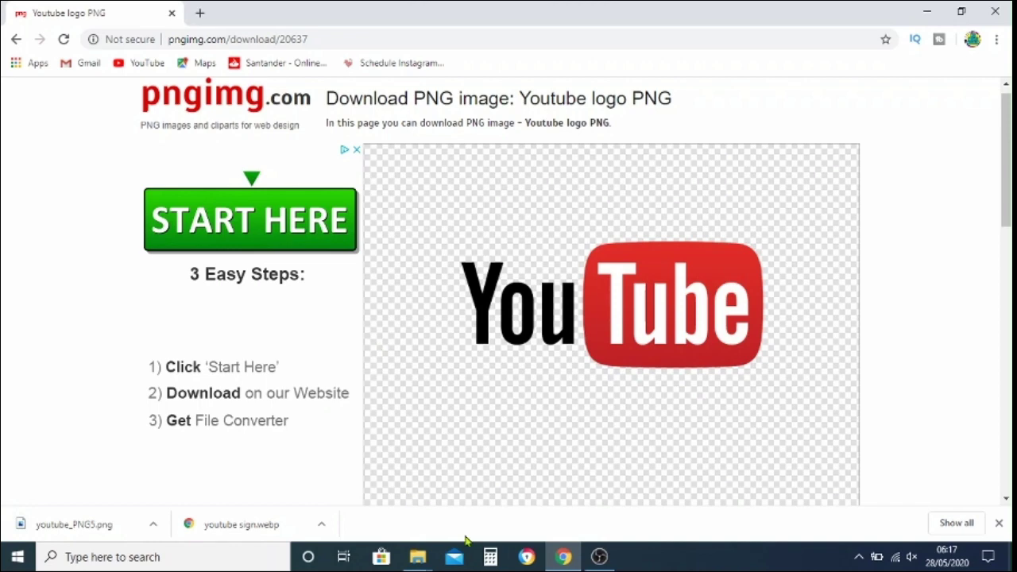
pyautogui.click(418, 559)
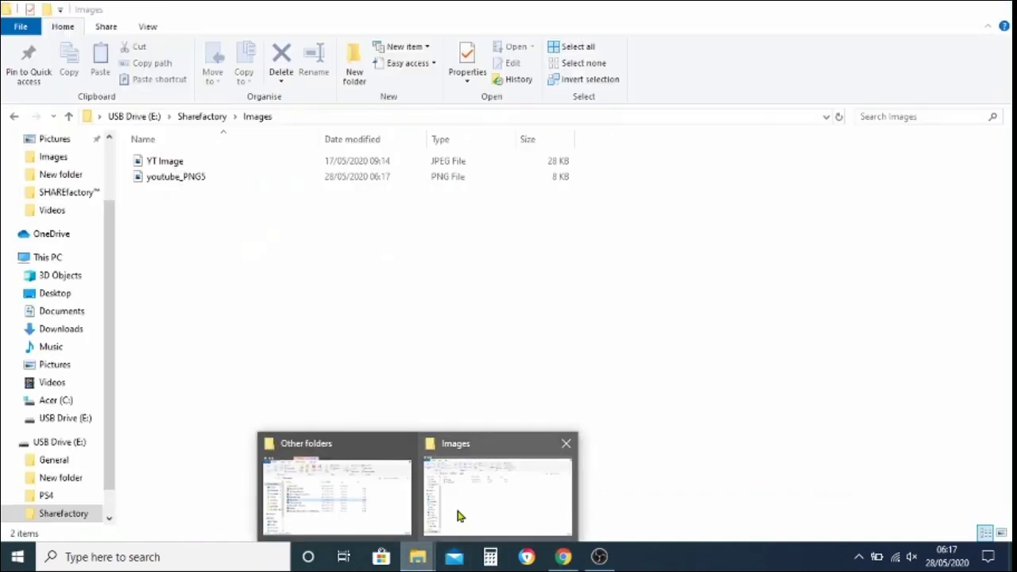
# Step: Check youtube_PNG5 in the Images folder, then navigate SHAREfactory to Import Content's image import
pyautogui.click(456, 508)
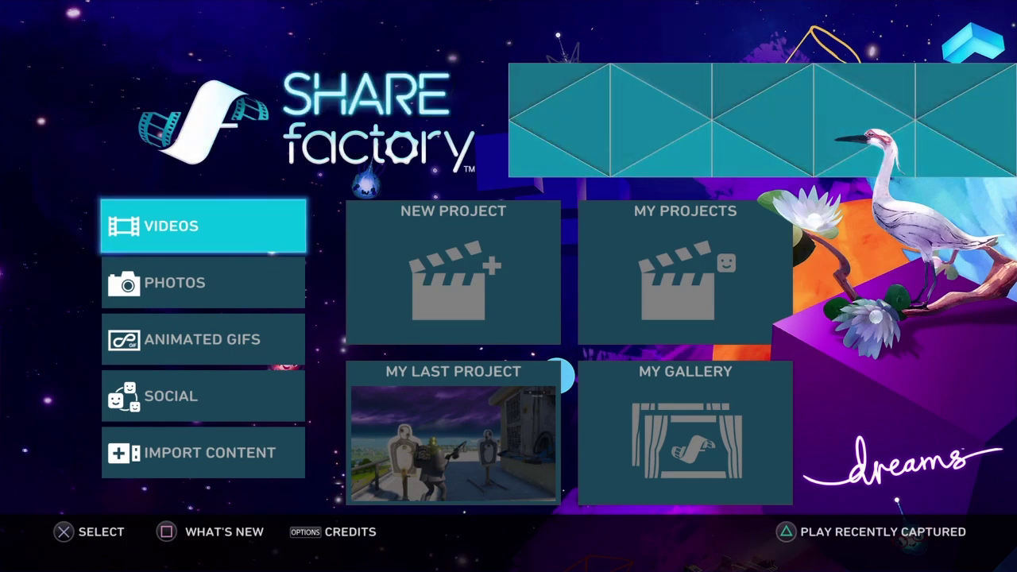
pyautogui.press('Down')
pyautogui.press('Down')
pyautogui.press('Down')
pyautogui.press('Down')
pyautogui.press('Right')
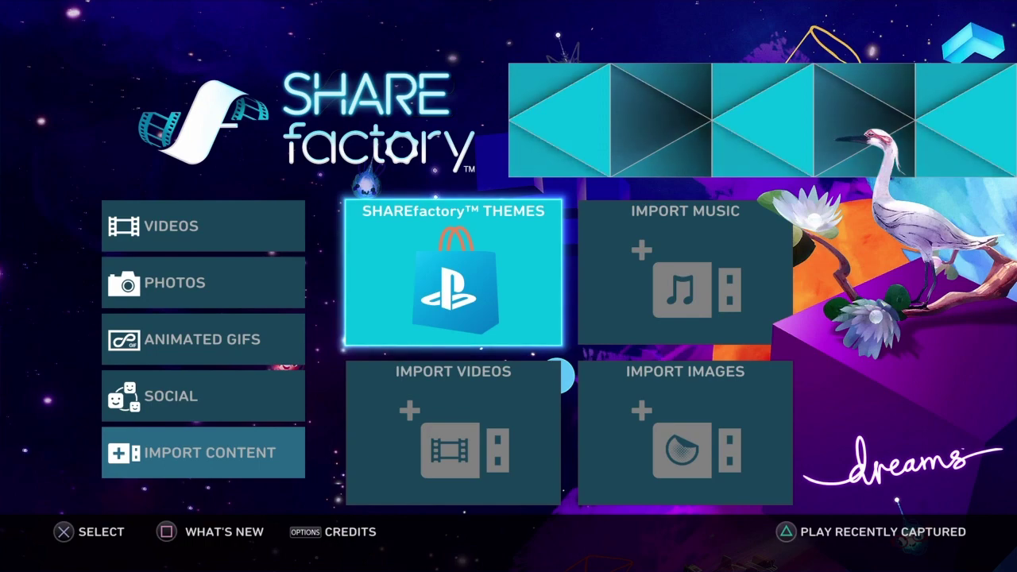
pyautogui.press('Down')
pyautogui.press('Right')
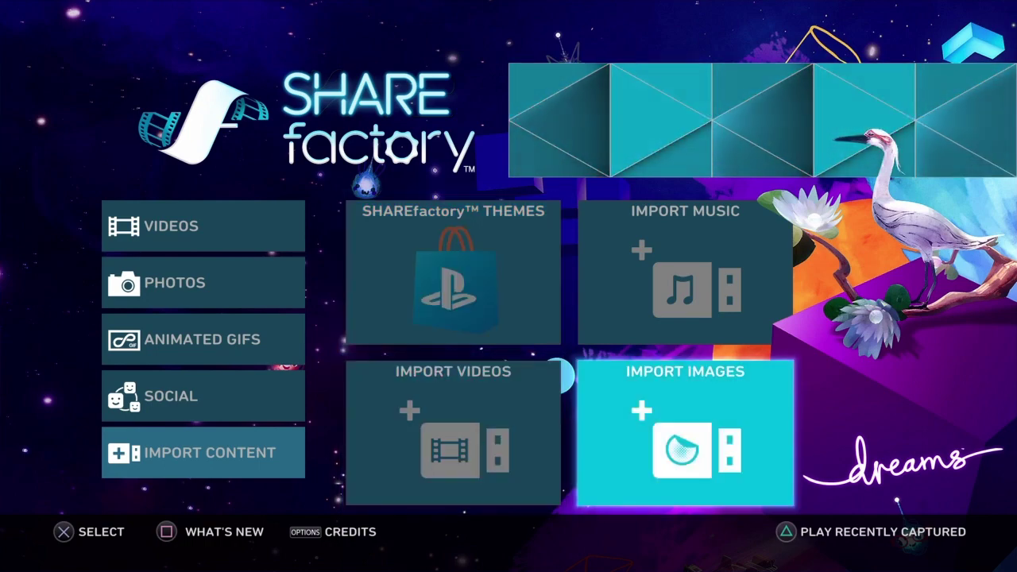
# Step: Import youtube_PNG5.png from USB into SHAREfactory's image library and return to the main menu
pyautogui.press('Return')
pyautogui.press('Left')
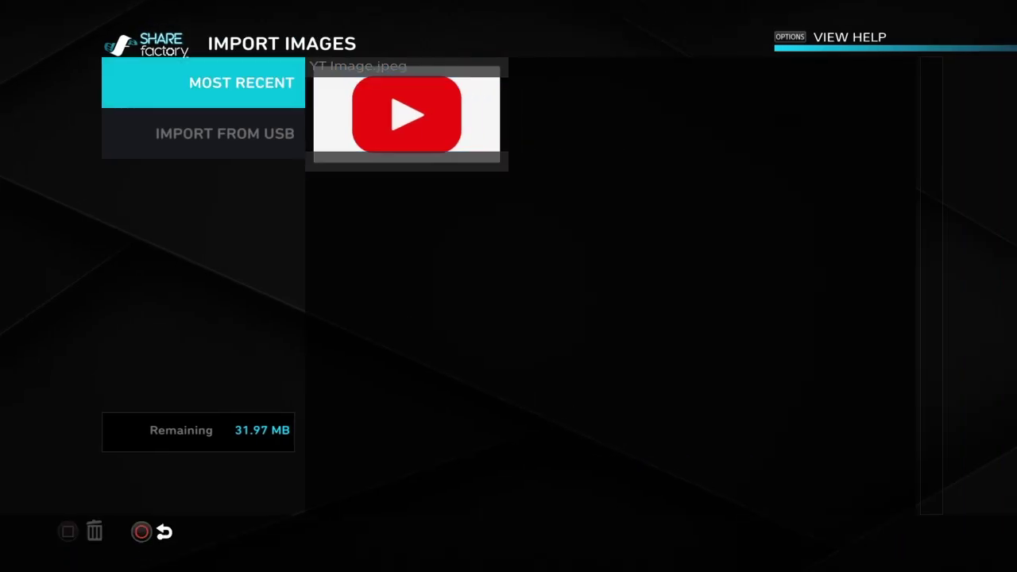
pyautogui.press('Down')
pyautogui.press('Return')
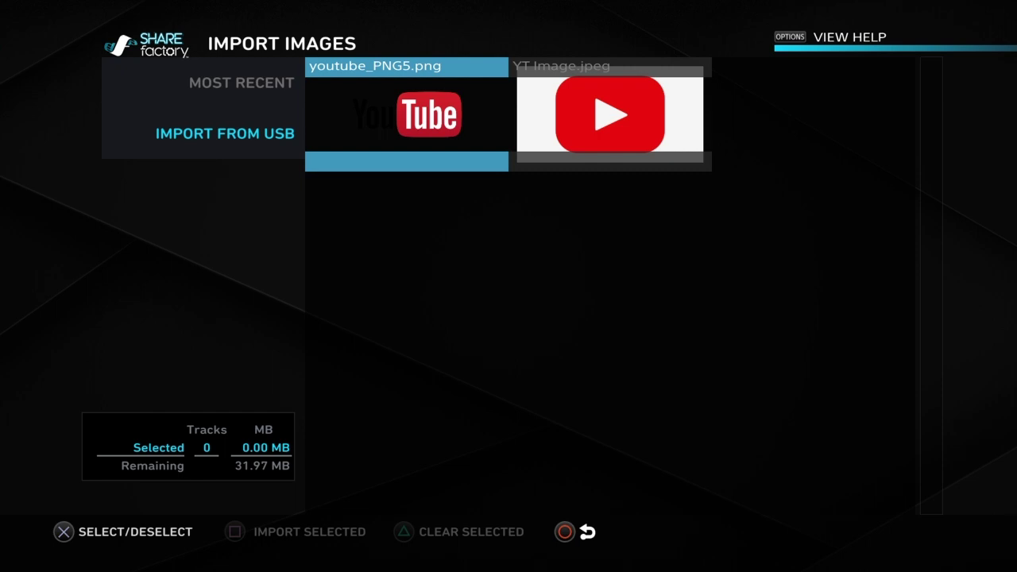
pyautogui.press('Return')
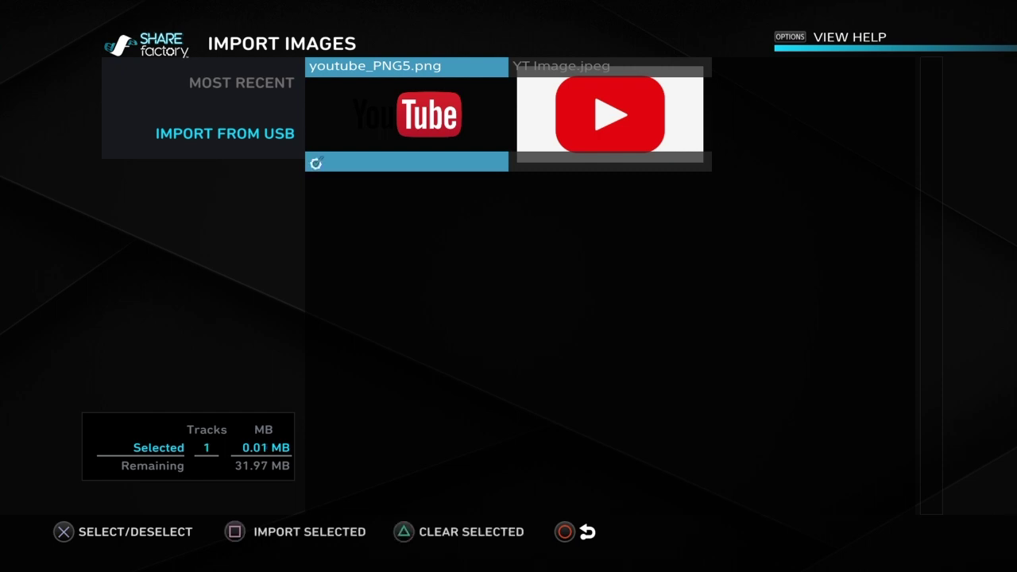
pyautogui.press('space')
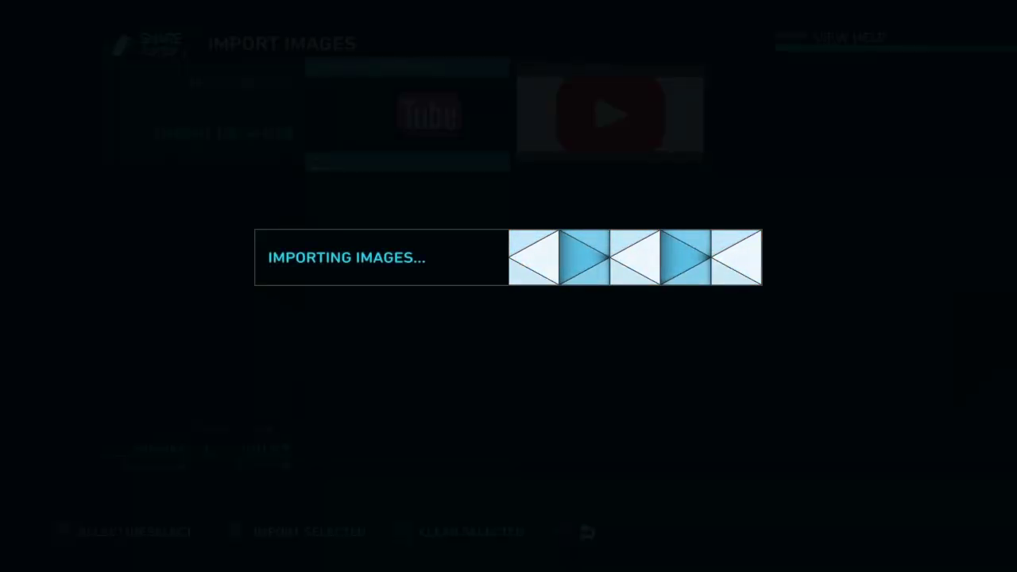
pyautogui.press('Left')
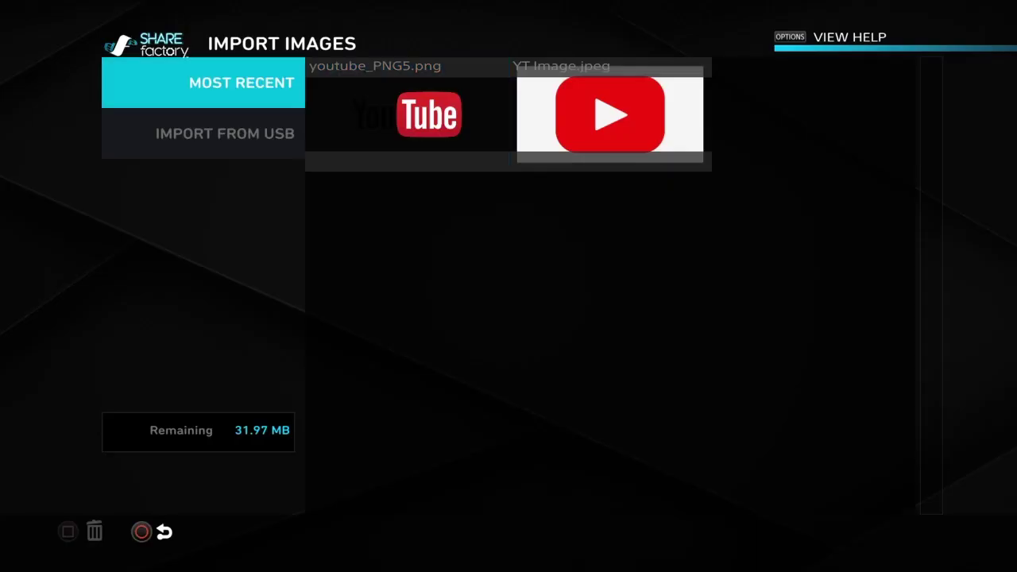
pyautogui.press('Escape')
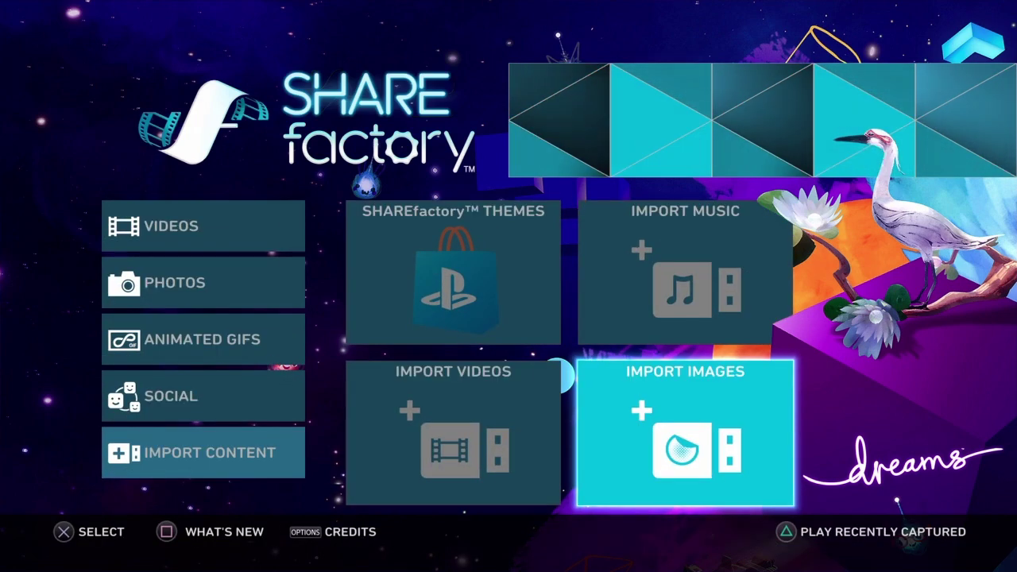
pyautogui.press('Up')
# Step: Start a new Dreams™-themed project, continue into the editor, and play its 17-second preview
pyautogui.press('Left')
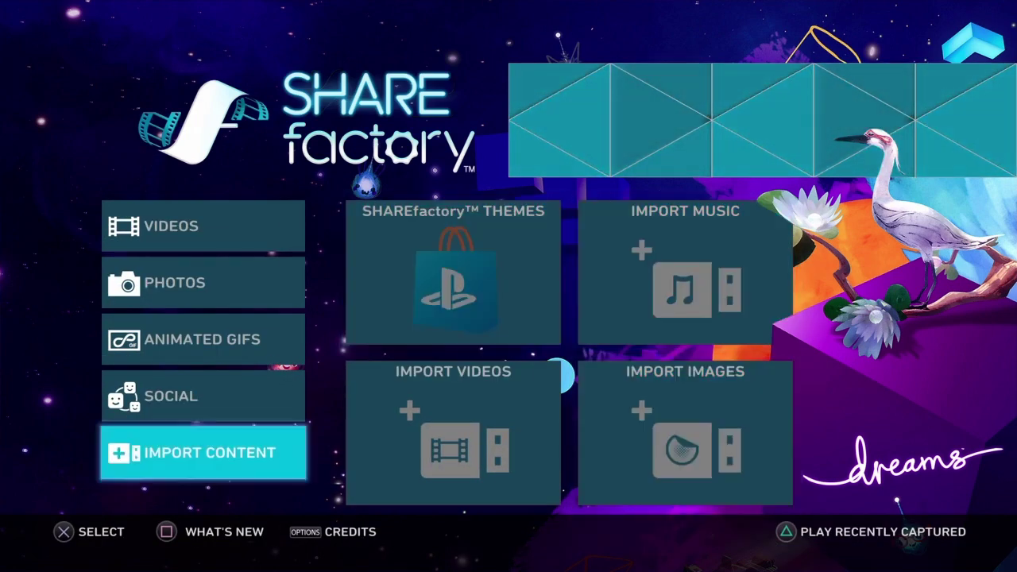
pyautogui.press('Up')
pyautogui.press('Up')
pyautogui.press('Up')
pyautogui.press('Up')
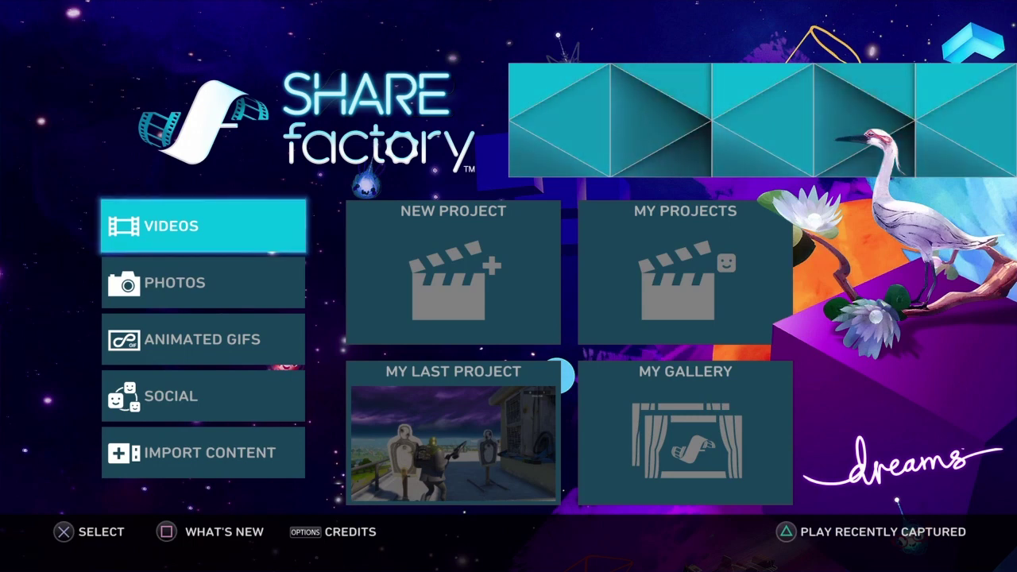
pyautogui.press('Right')
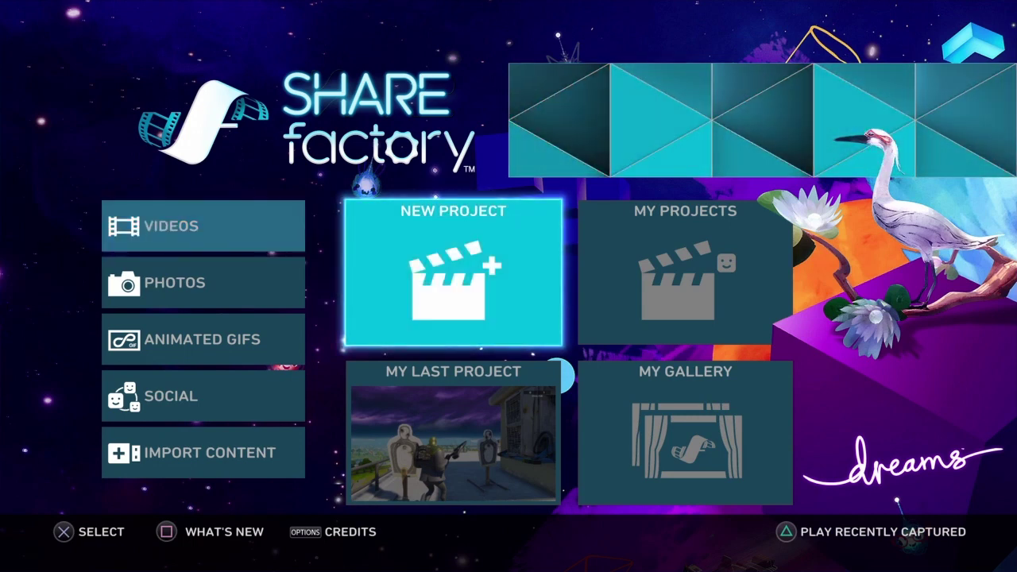
pyautogui.press('Return')
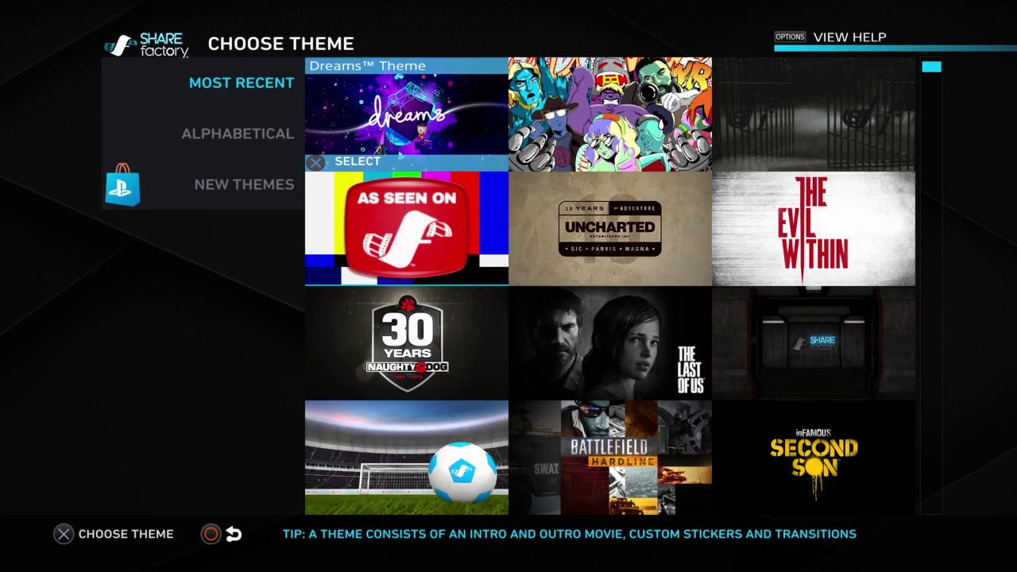
pyautogui.press('Return')
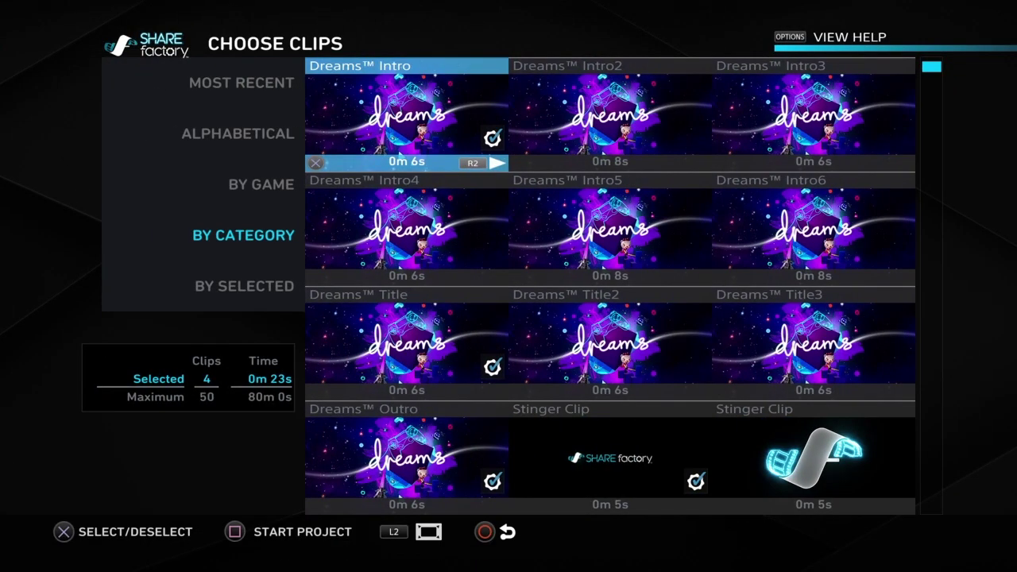
pyautogui.press('Return')
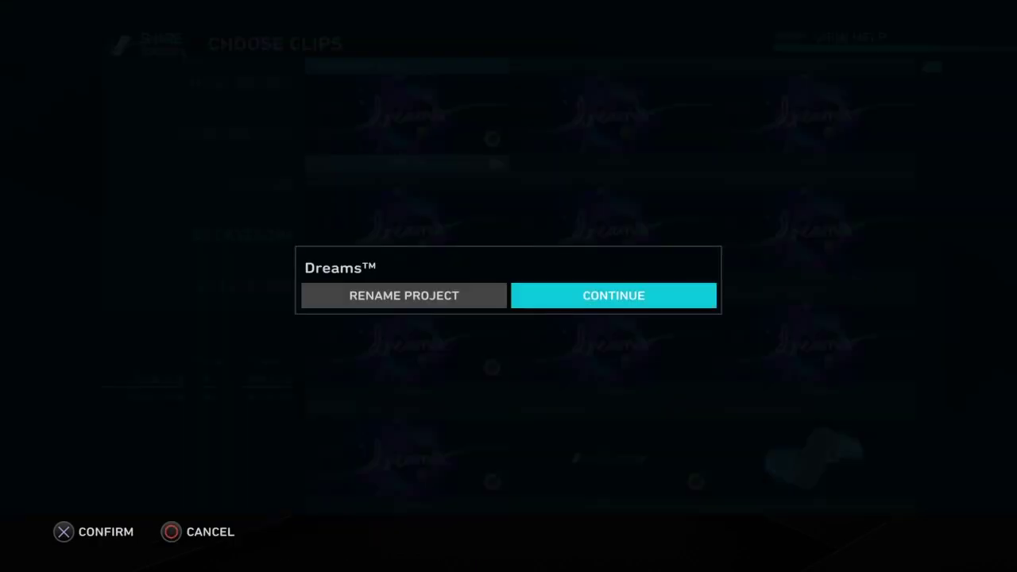
pyautogui.press('Return')
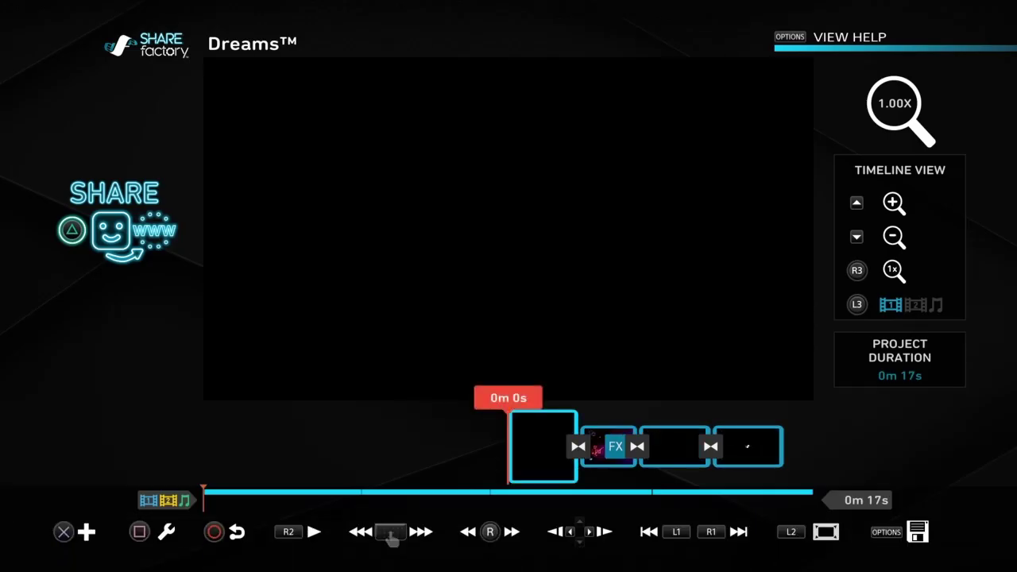
pyautogui.press('space')
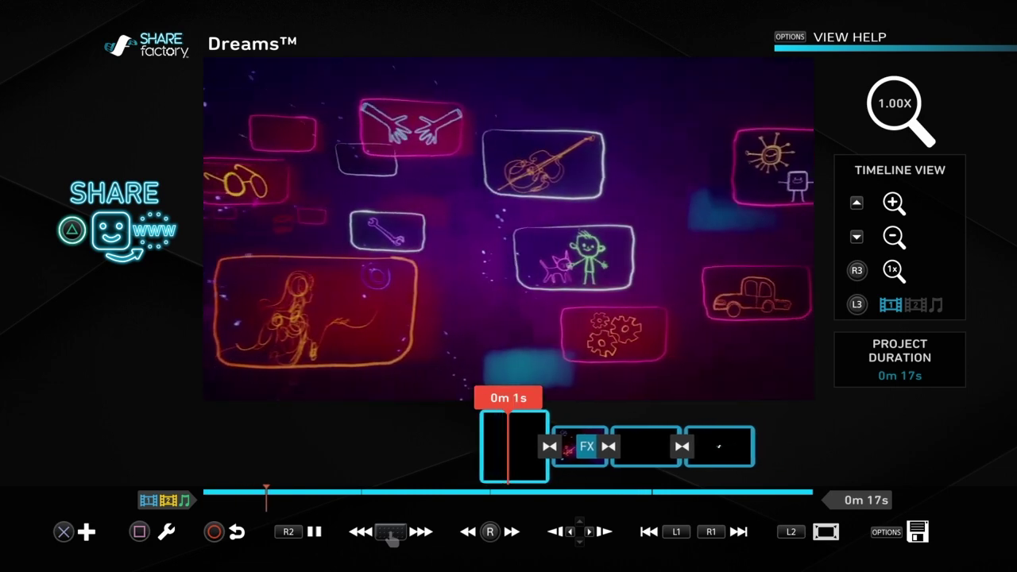
# Step: Stop playback and pick the YouTube wordmark from Add Overlay > Imported Images as a sticker
pyautogui.press('space')
pyautogui.press('Return')
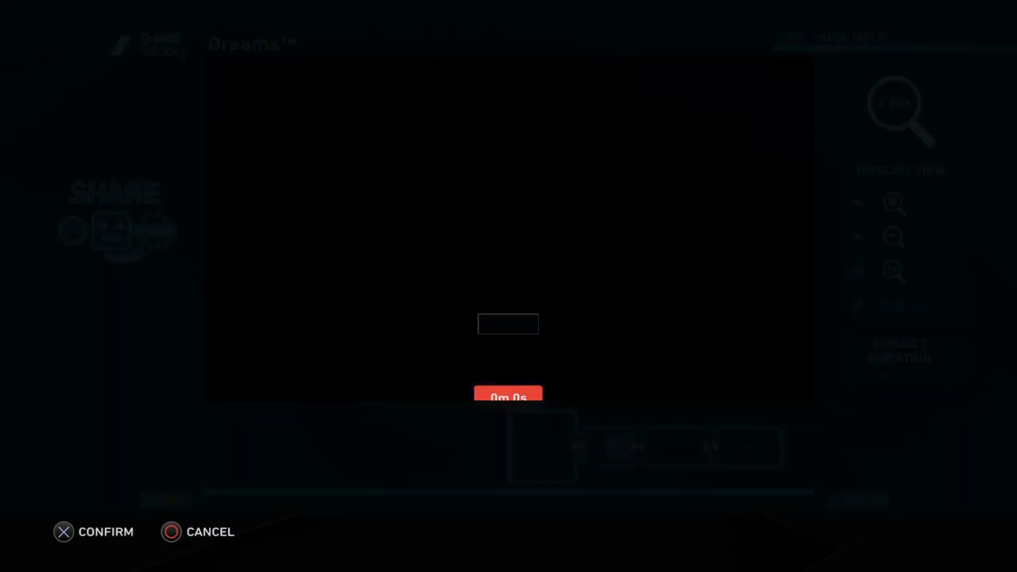
pyautogui.press('Left')
pyautogui.press('Down')
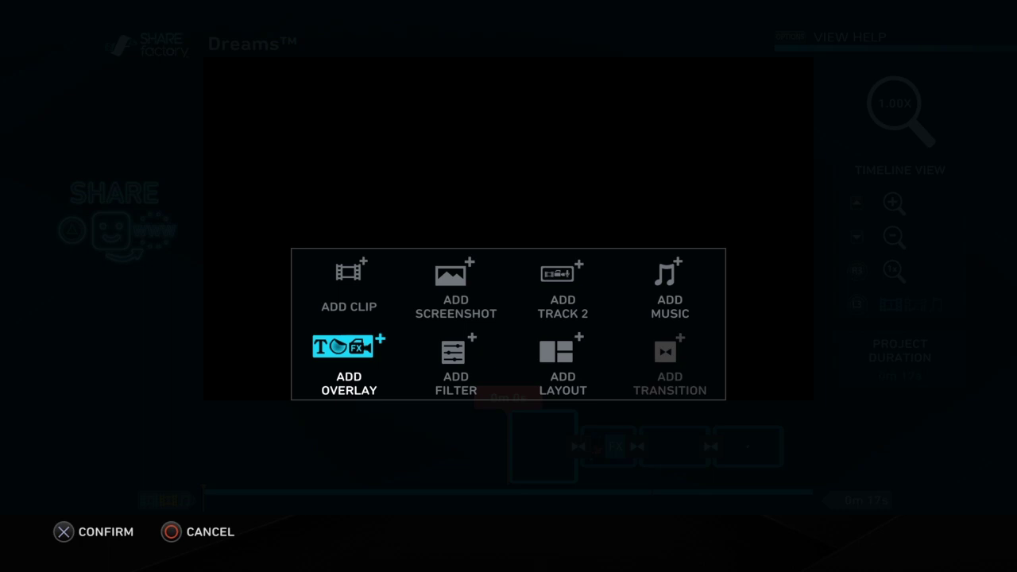
pyautogui.press('Return')
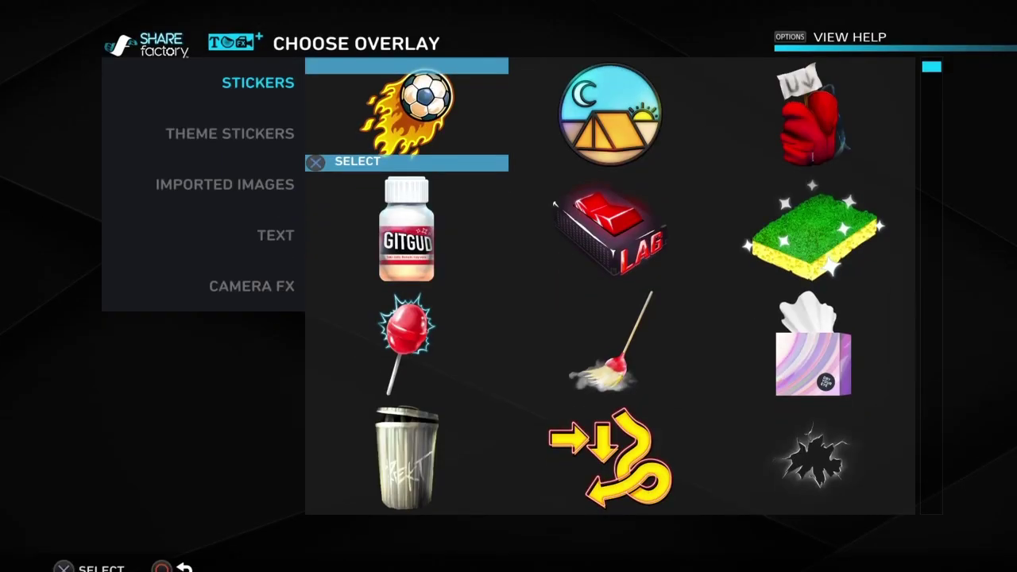
pyautogui.press('Left')
pyautogui.press('Down')
pyautogui.press('Down')
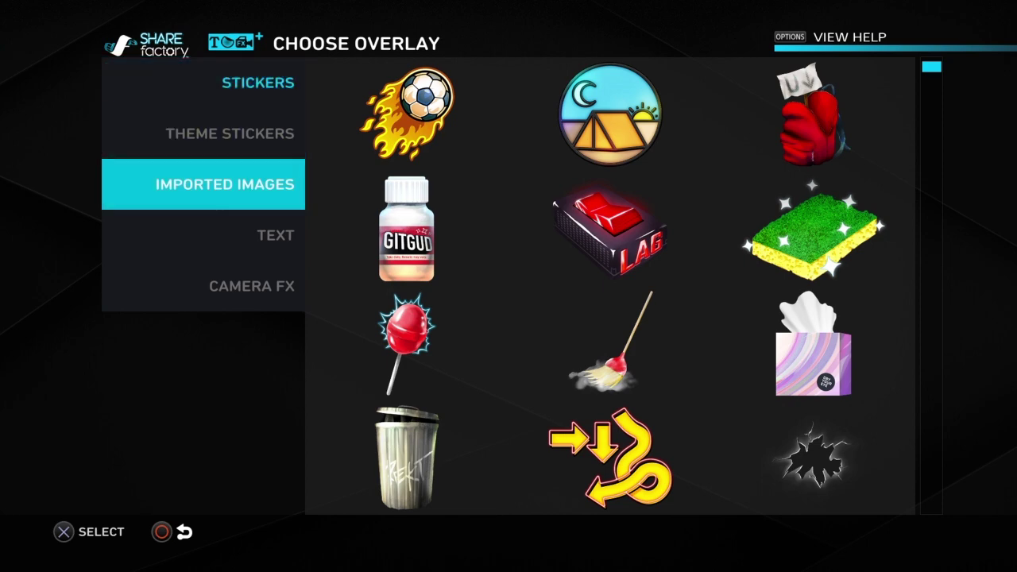
pyautogui.press('Right')
pyautogui.press('Right')
pyautogui.press('Left')
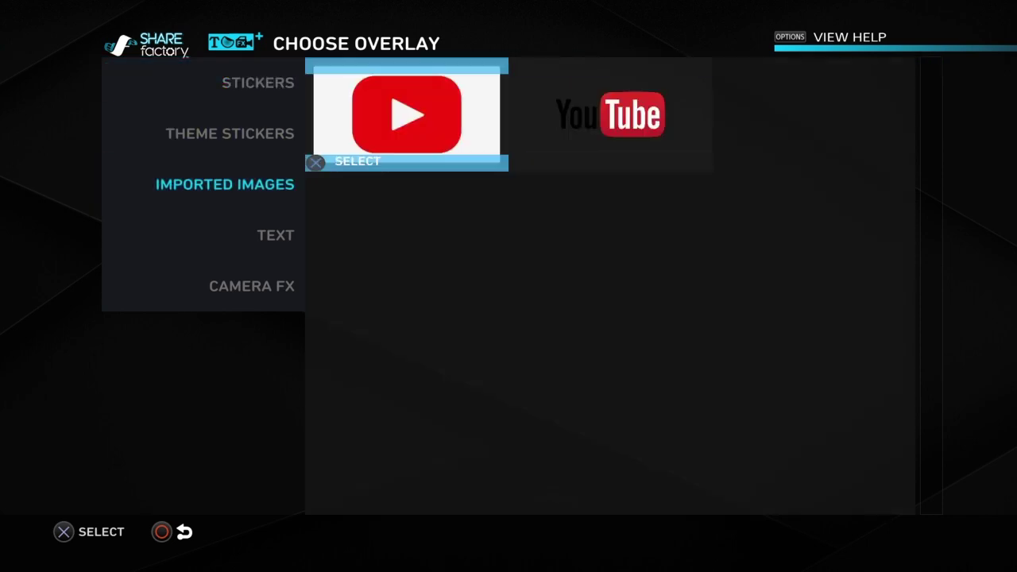
pyautogui.press('Right')
pyautogui.press('Return')
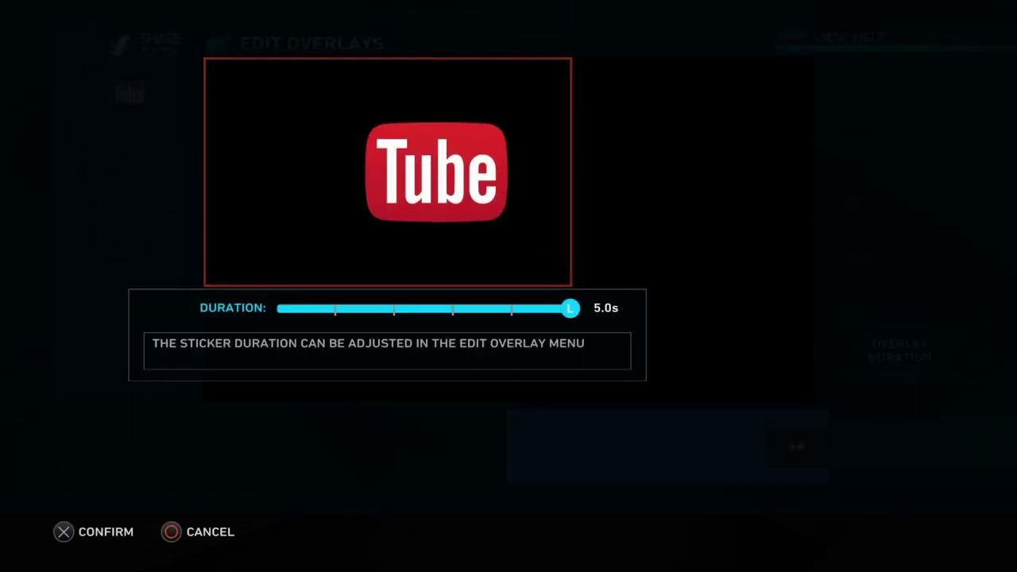
# Step: Accept the 5.0s duration, then shrink the YouTube logo sticker and move it to the lower-left corner
pyautogui.press('Return')
pyautogui.press('Return')
pyautogui.press('Return')
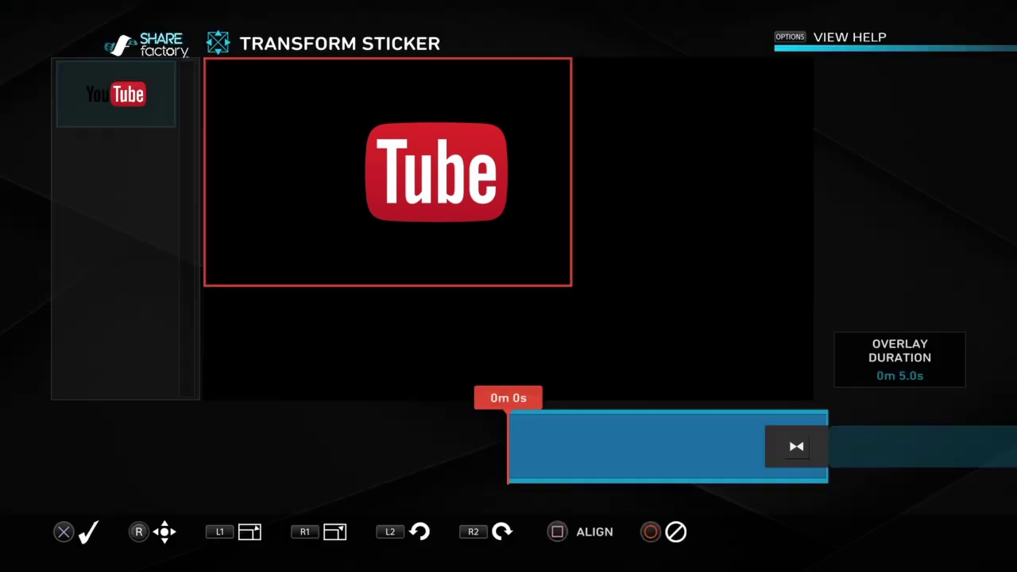
pyautogui.press('Down')
pyautogui.press('Up')
pyautogui.press('Left')
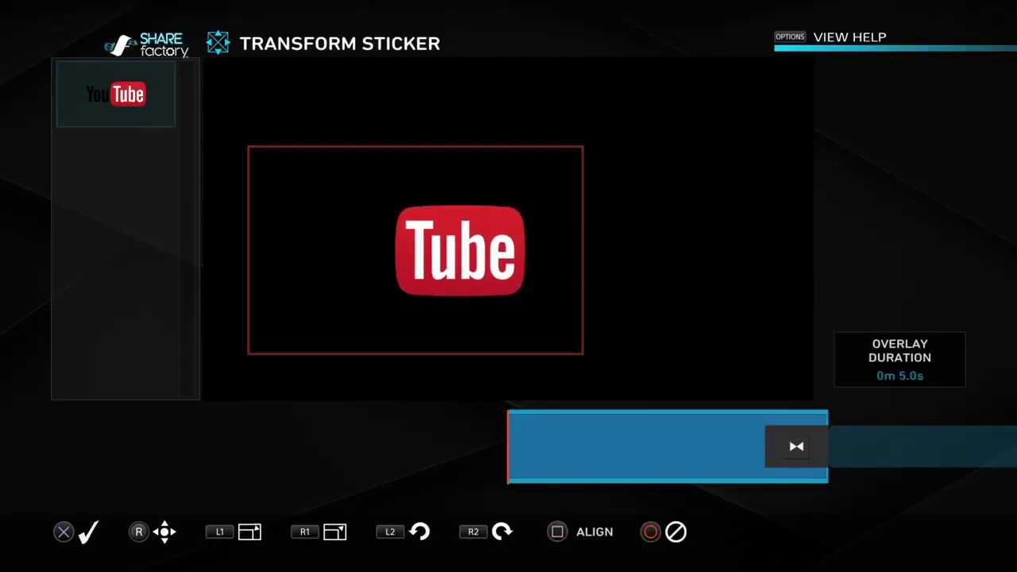
pyautogui.press('Down')
pyautogui.press('Left')
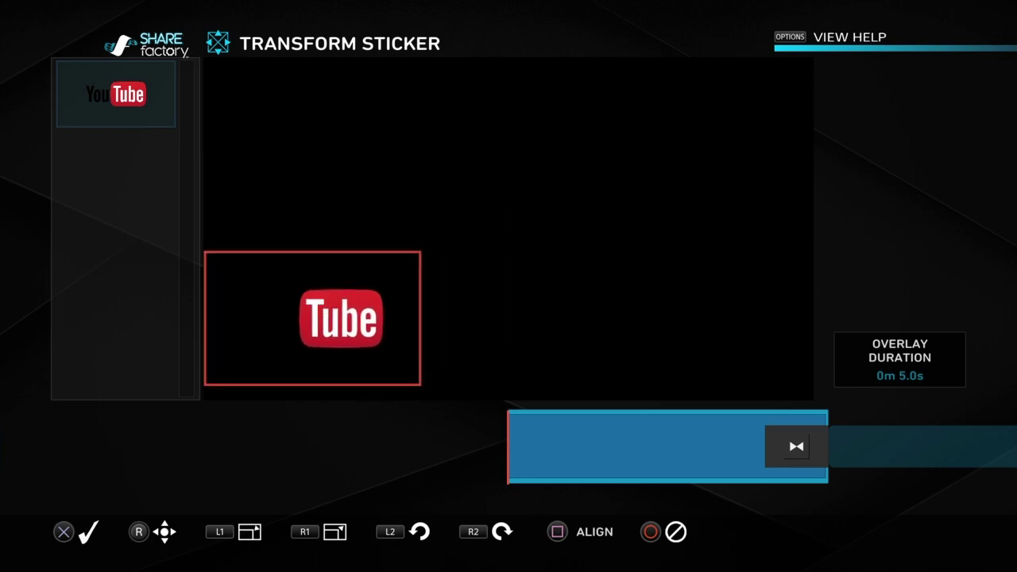
pyautogui.press('Left')
pyautogui.press('Right')
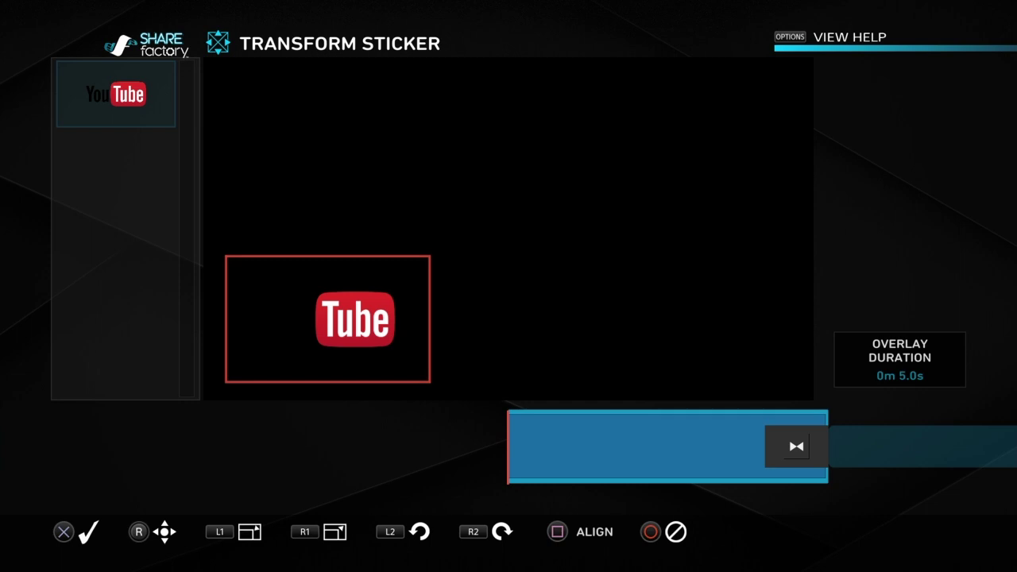
# Step: Finish the transform and confirm the sticker duration of 0m 0s to 0m 5s
pyautogui.press('Return')
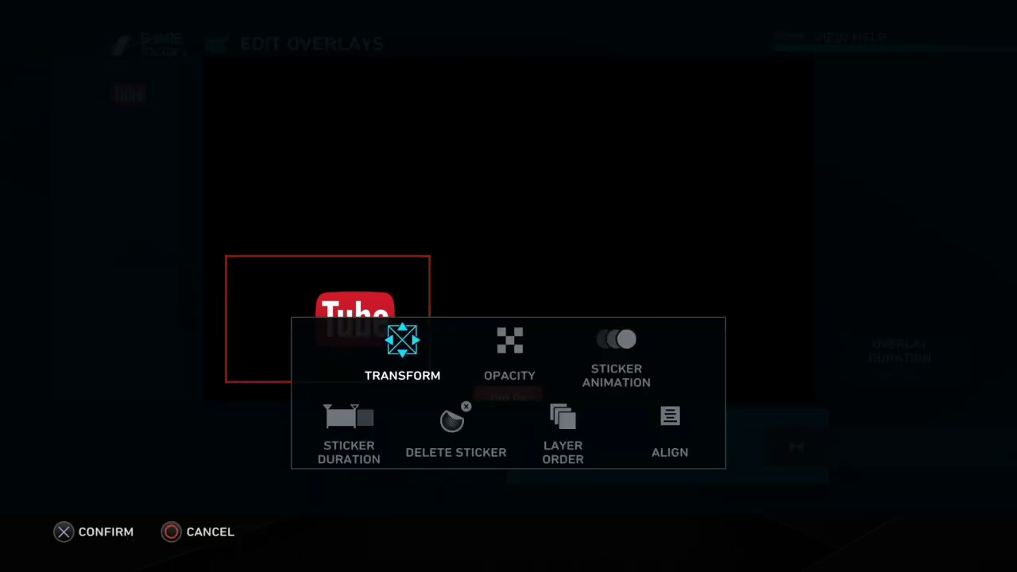
pyautogui.press('Down')
pyautogui.press('Return')
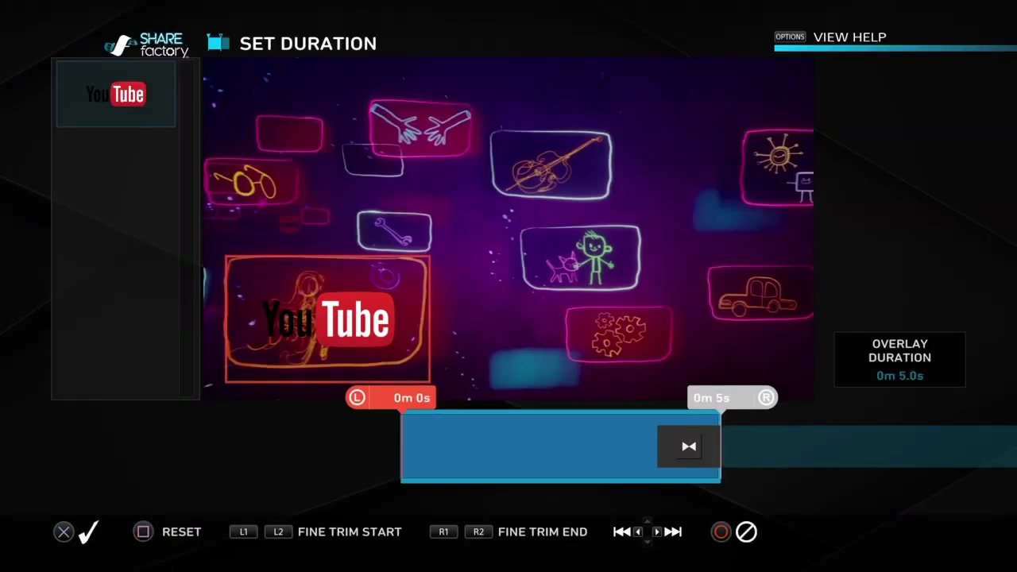
pyautogui.press('Right')
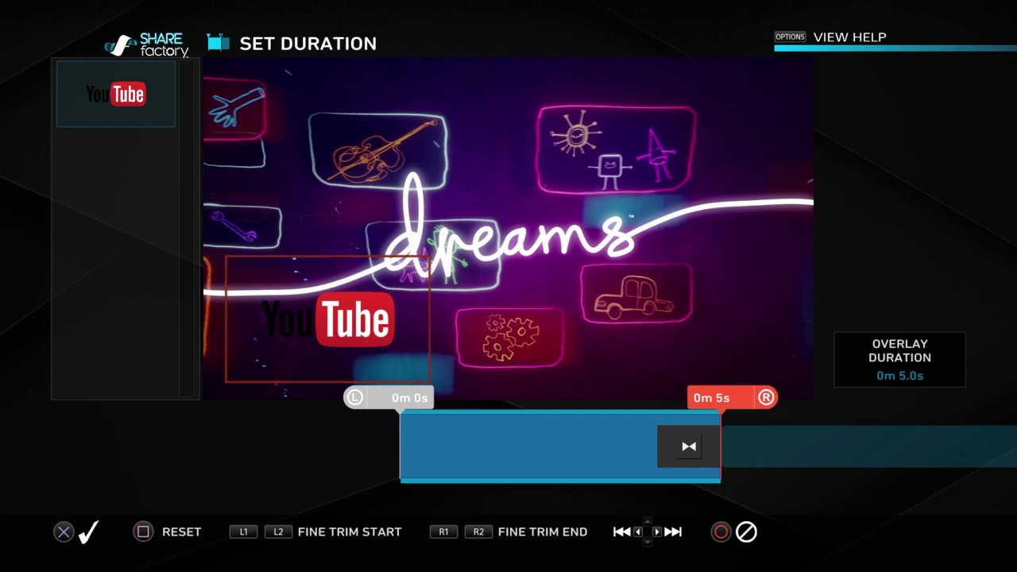
pyautogui.press('Return')
# Step: Leave overlay editing for the main timeline and play the project to check the logo
pyautogui.press('Escape')
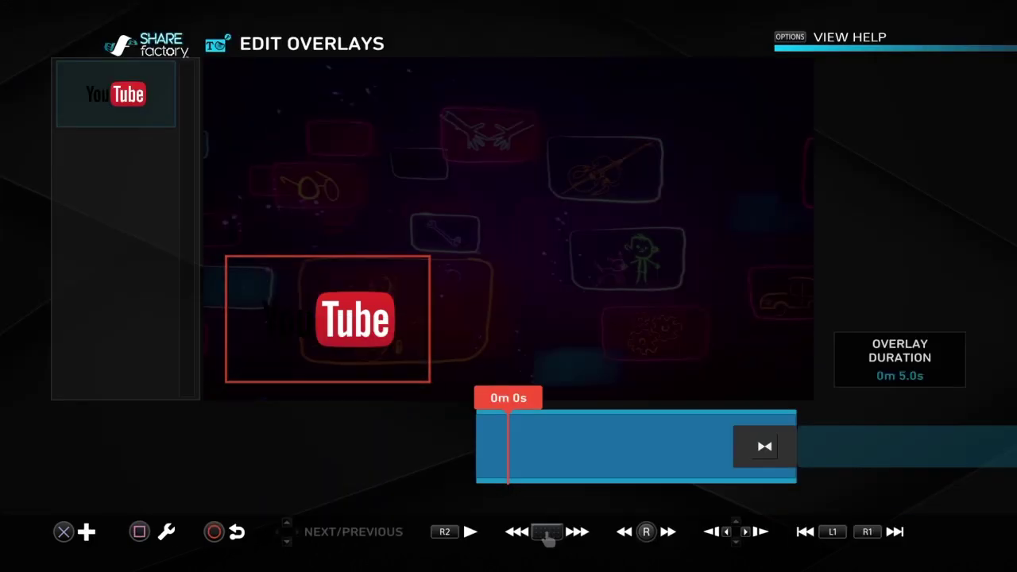
pyautogui.press('Escape')
pyautogui.press('space')
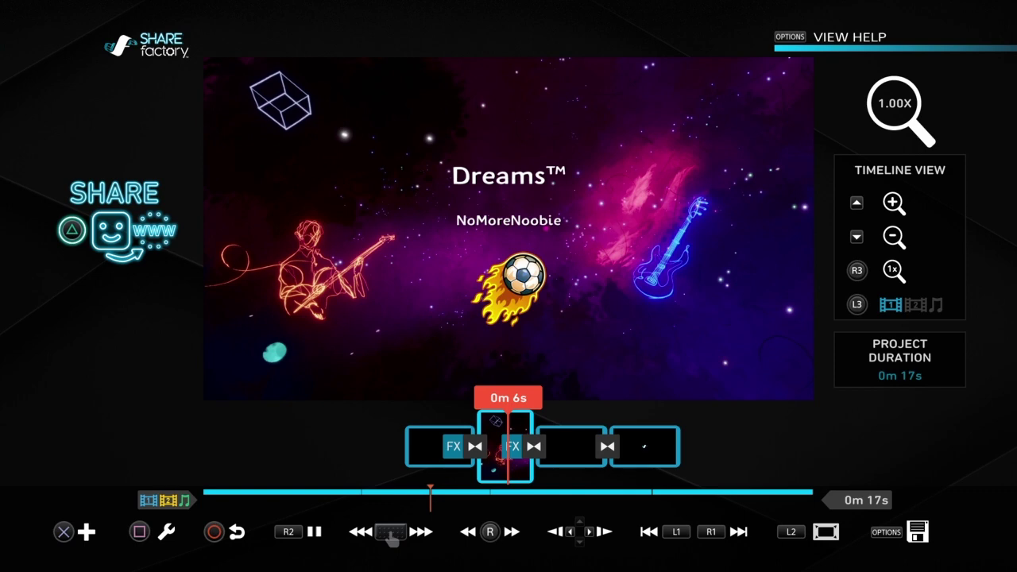
# Step: Return to the project start, then choose Save Project & Exit
pyautogui.press('Home')
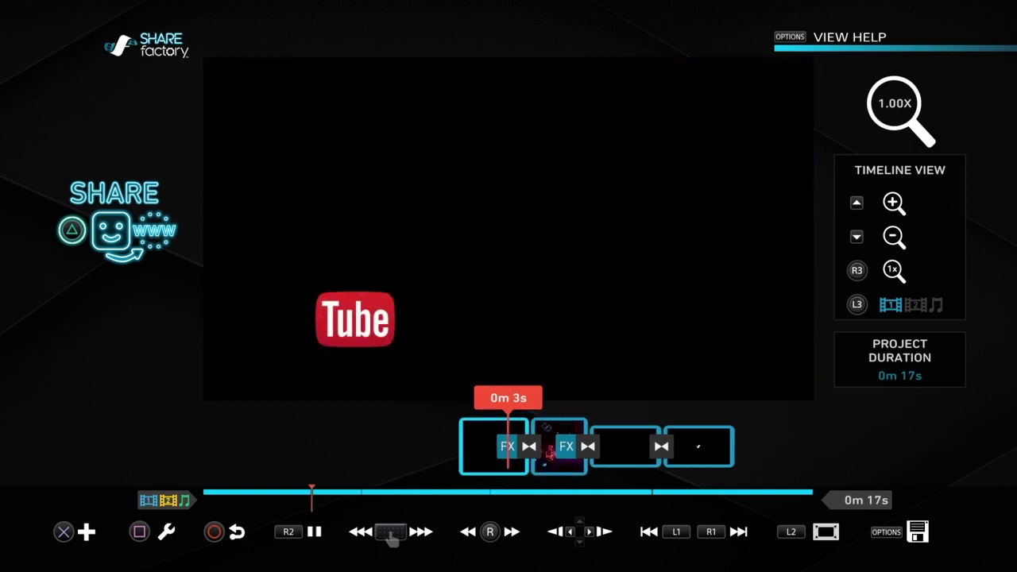
pyautogui.press('Escape')
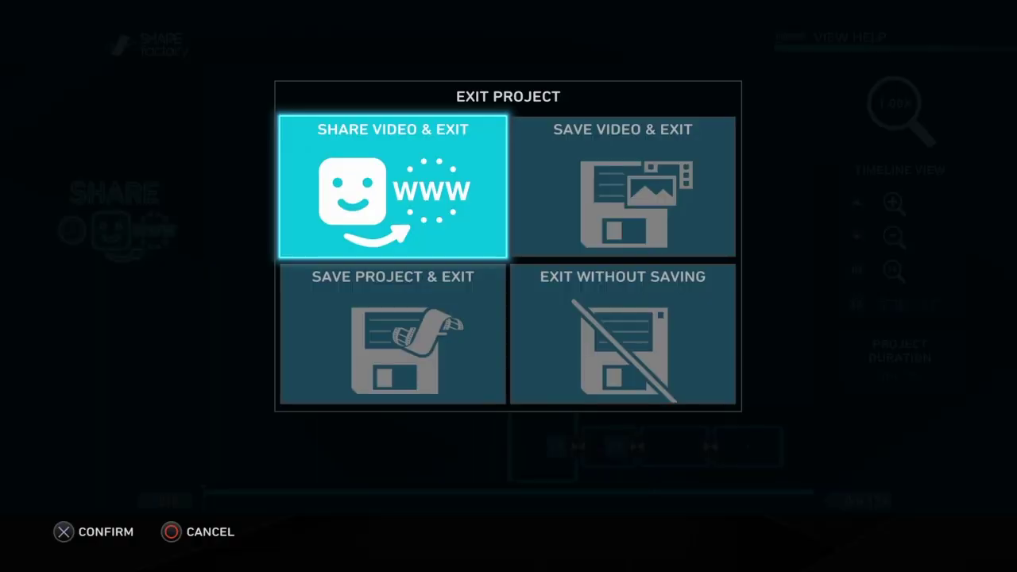
pyautogui.press('Down')
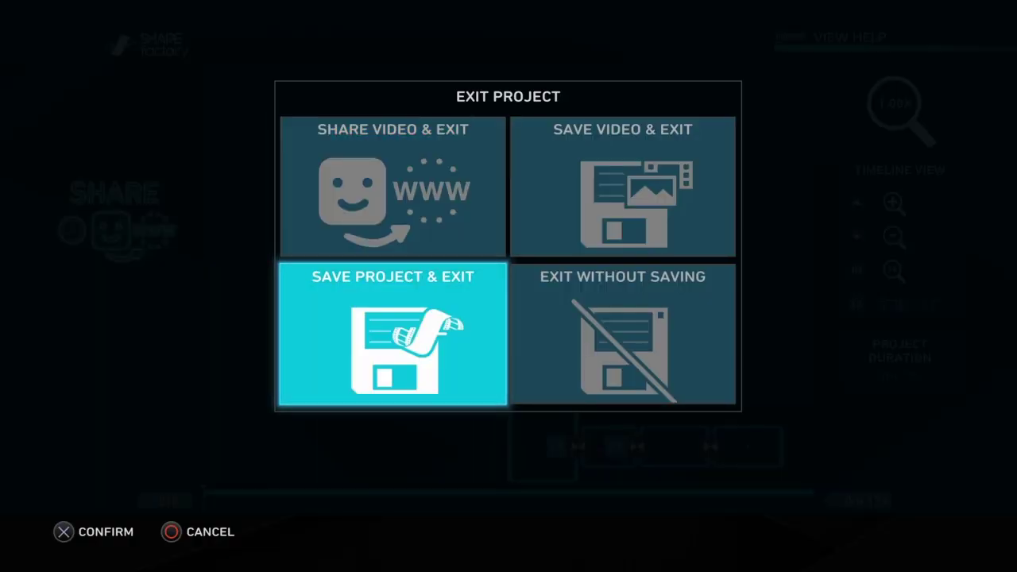
pyautogui.press('Return')
pyautogui.press('Return')
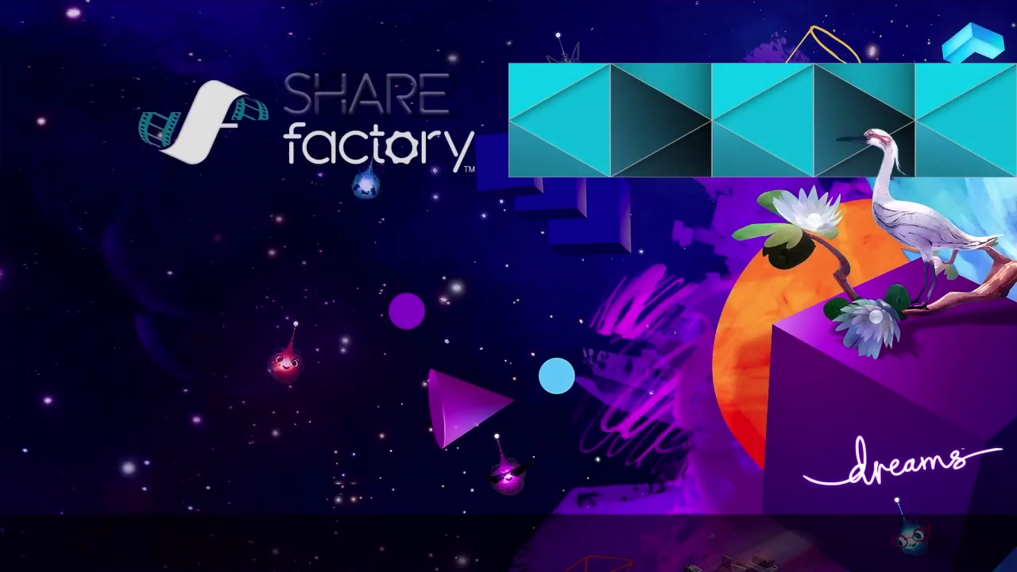